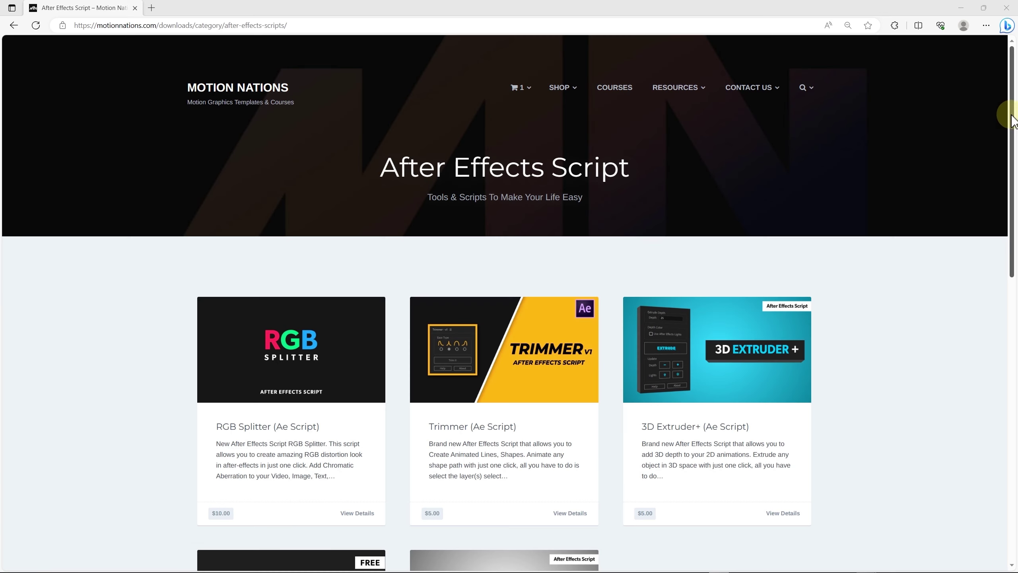
# Scroll the Motion Nations scripts page down to the 3D Extruder+ and 3D Extruder Free cards
pyautogui.scroll(-5, 1012, 109)
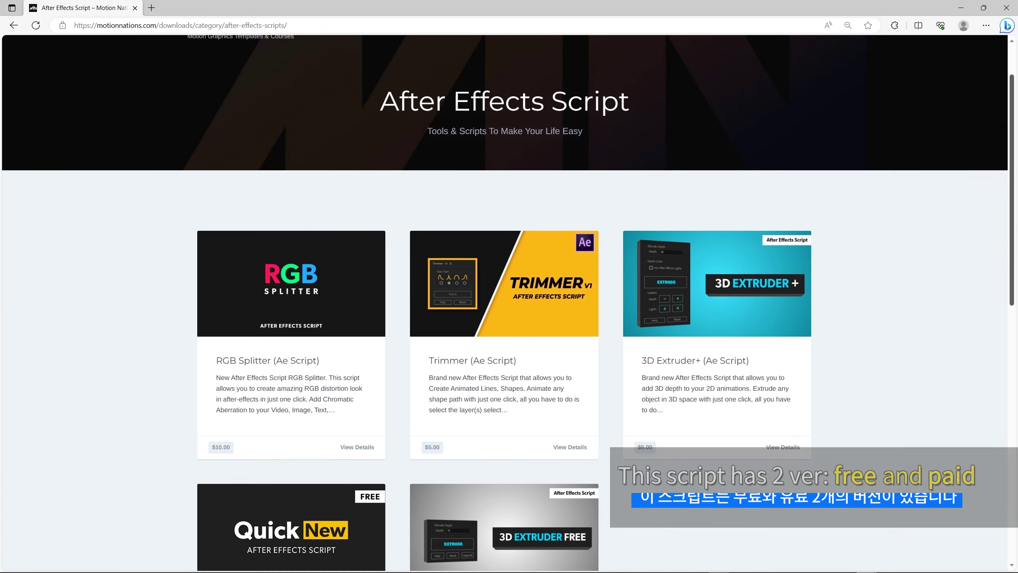
pyautogui.scroll(-1, 723, 131)
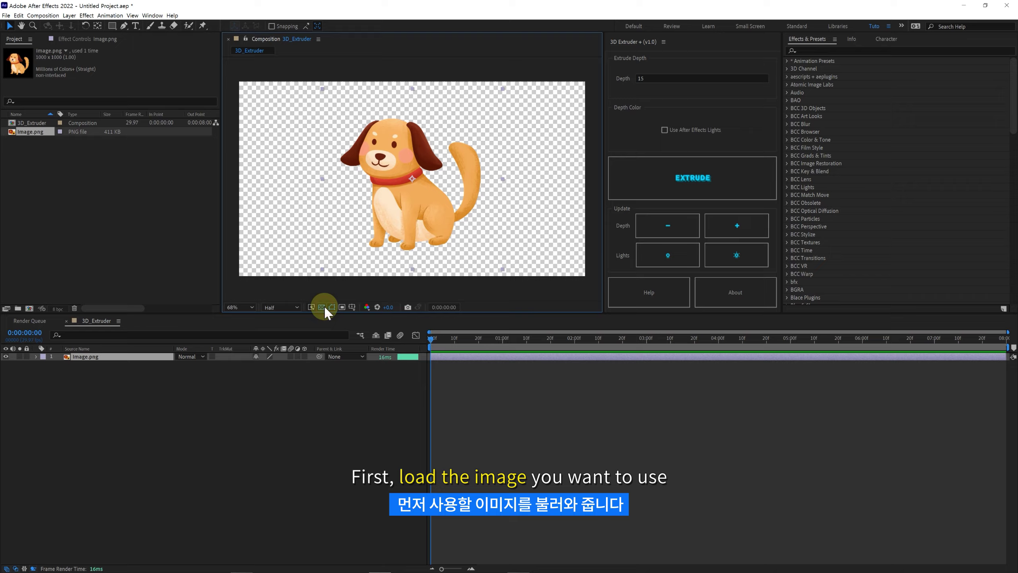
# Make Image.png a 3D layer, add a two-node 35mm Camera 1, orbit, then reselect Image.png
pyautogui.click(305, 356)
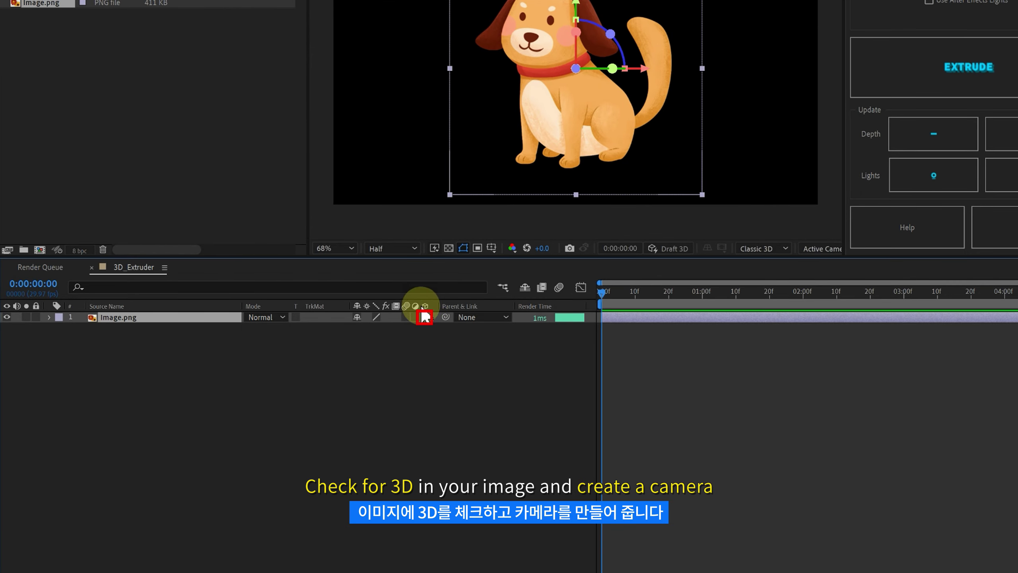
pyautogui.rightClick(271, 368)
pyautogui.moveTo(300, 374)
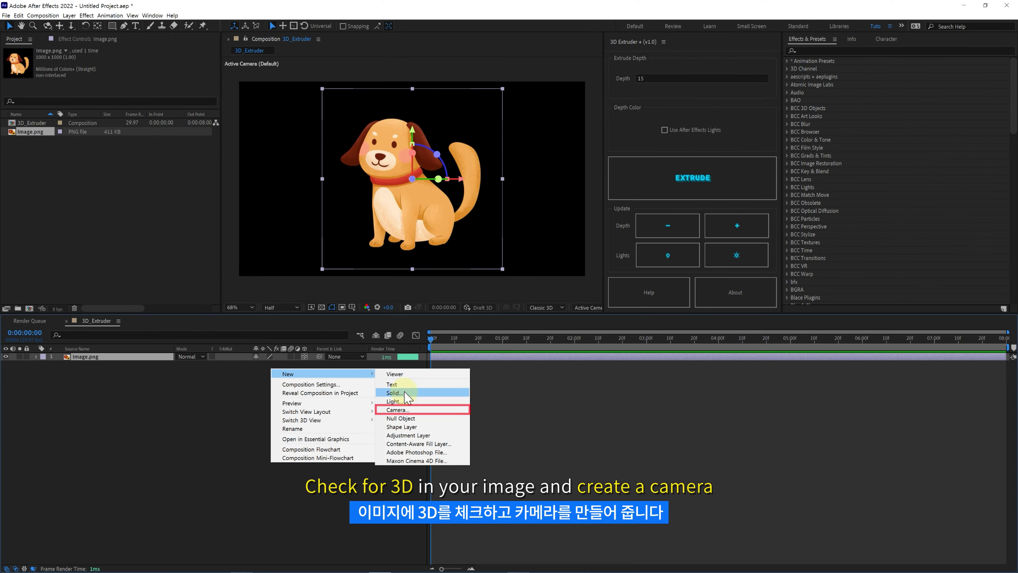
pyautogui.click(401, 410)
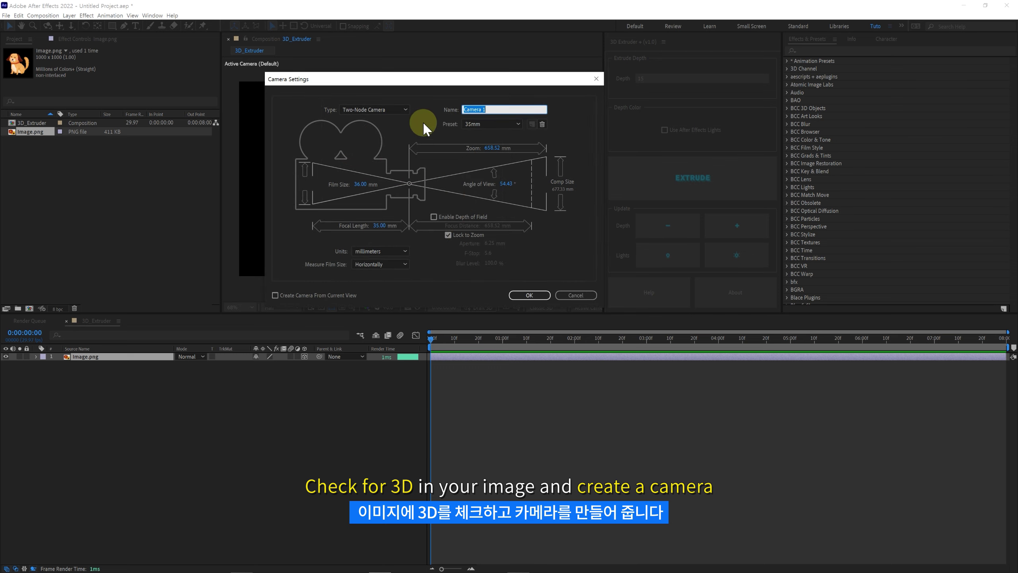
pyautogui.click(531, 295)
pyautogui.press('c')
pyautogui.moveTo(405, 176); pyautogui.dragTo(418, 169)
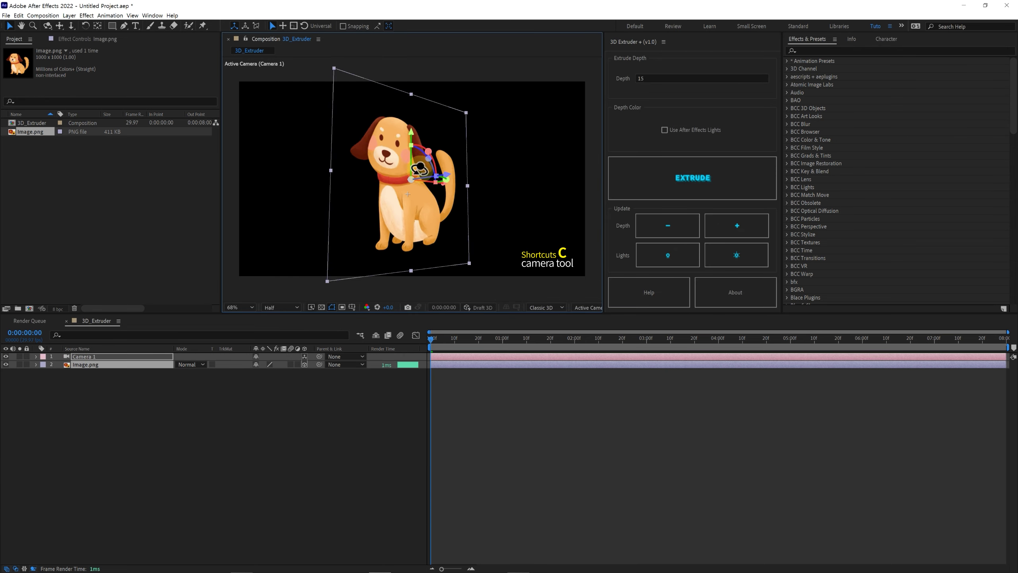
pyautogui.click(96, 363)
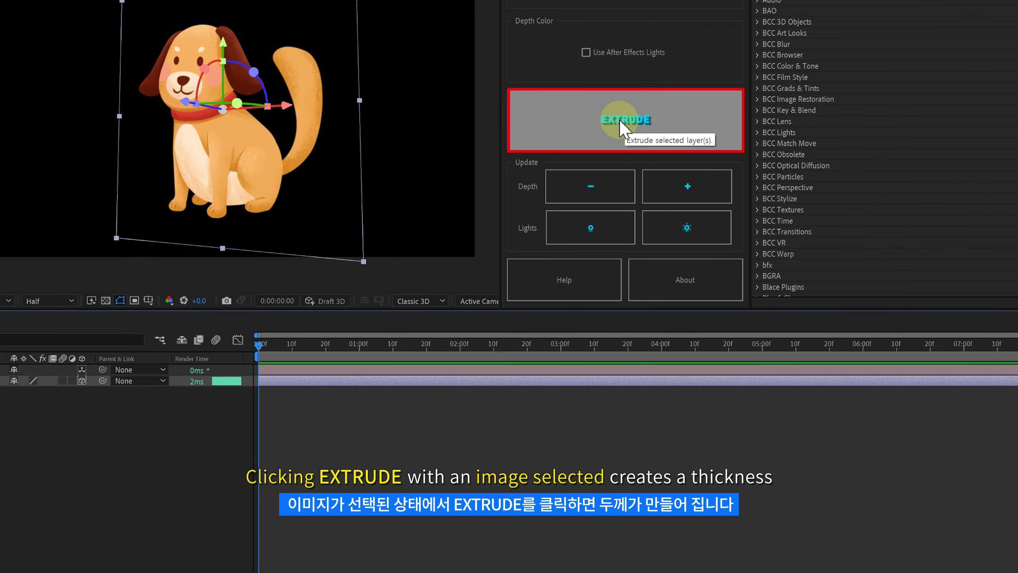
# Extrude the dog image with 3D Extruder+ and adjust Null 1's 3D Depth Shadow
pyautogui.click(619, 120)
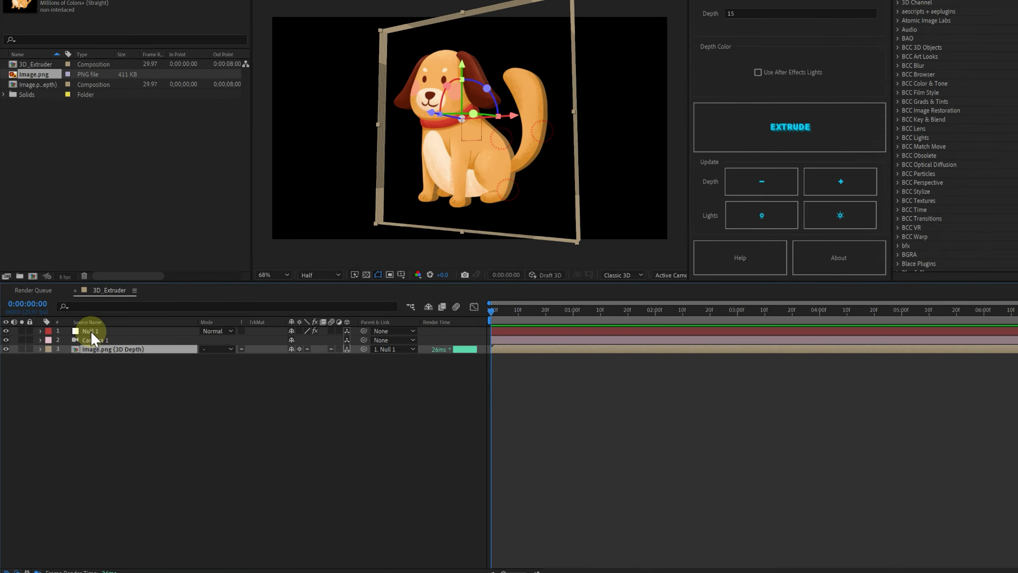
pyautogui.click(81, 357)
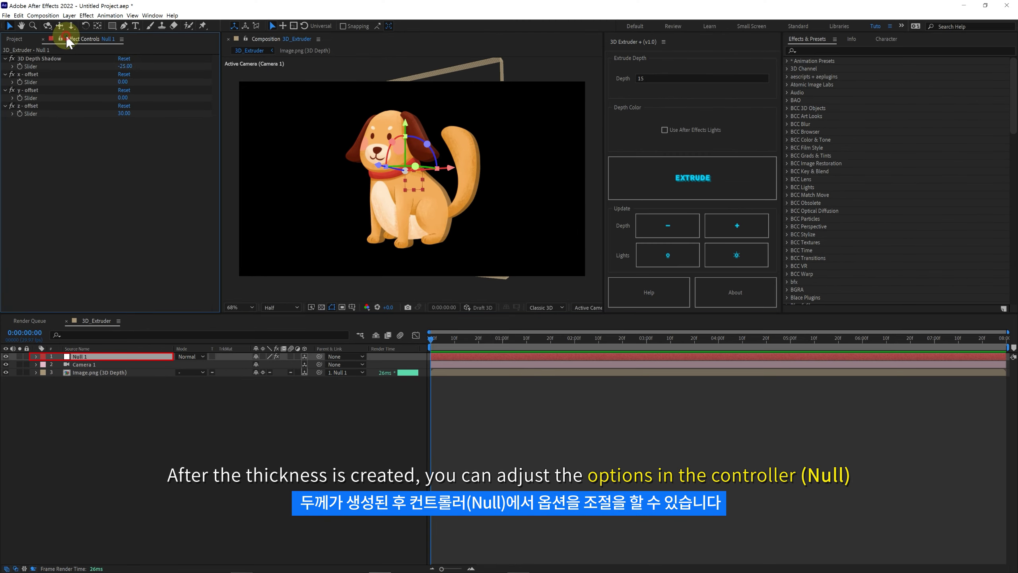
pyautogui.moveTo(140, 70)
pyautogui.mouseDown()
pyautogui.moveTo(124, 74)
pyautogui.moveTo(136, 79)
pyautogui.mouseUp()
# Scrub the z-offset deeper and back, try Depth −/+ to settle at Depth 15, and orbit
pyautogui.click(27, 105)
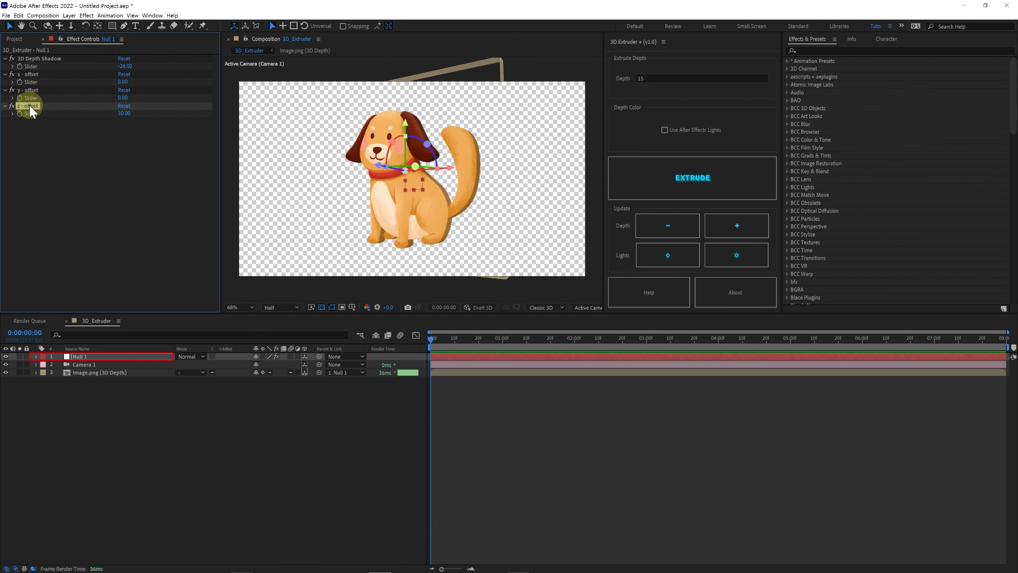
pyautogui.moveTo(124, 113); pyautogui.dragTo(875, 144)
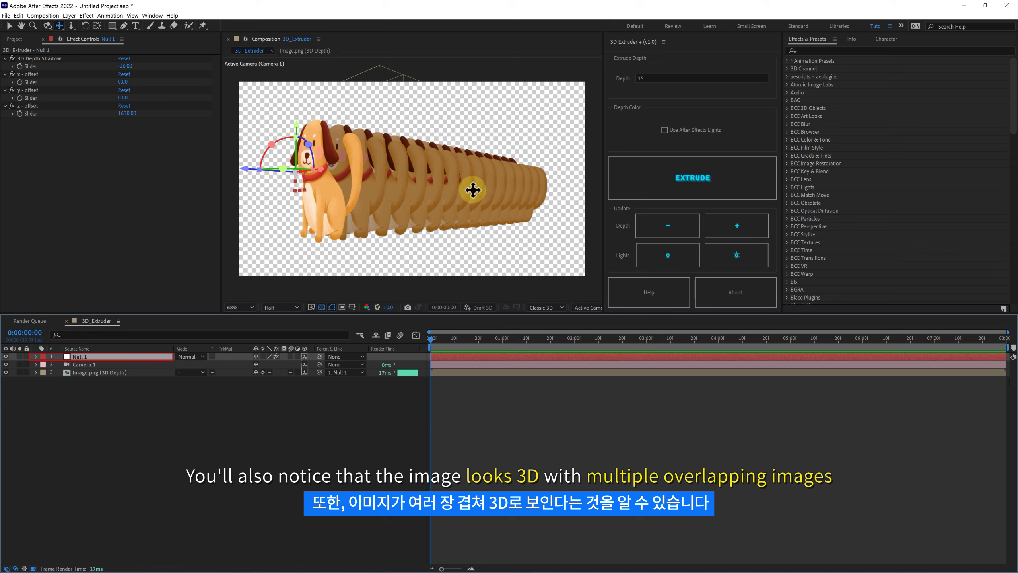
pyautogui.moveTo(124, 113); pyautogui.dragTo(119, 113)
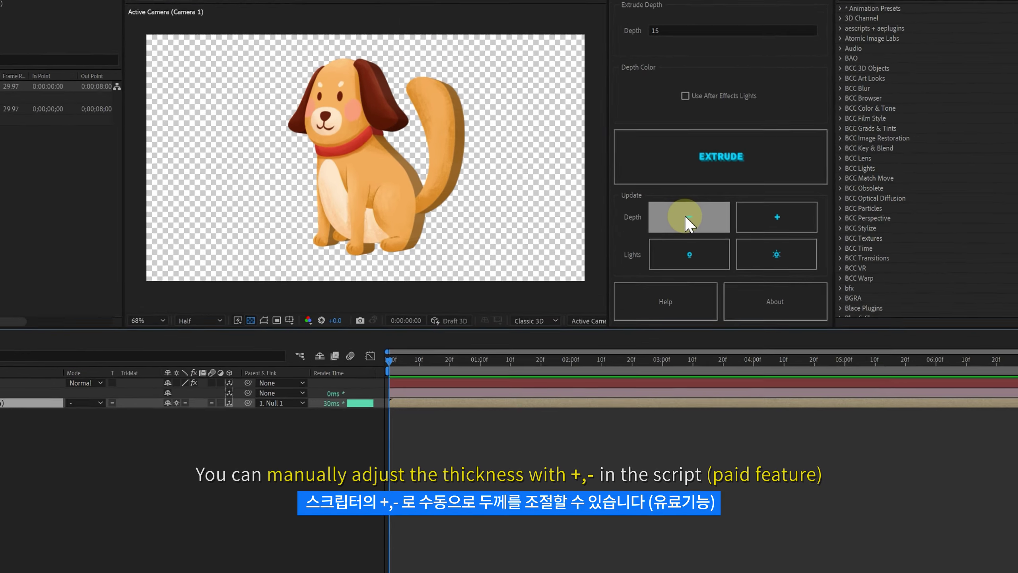
pyautogui.click(664, 224)
pyautogui.click(772, 211)
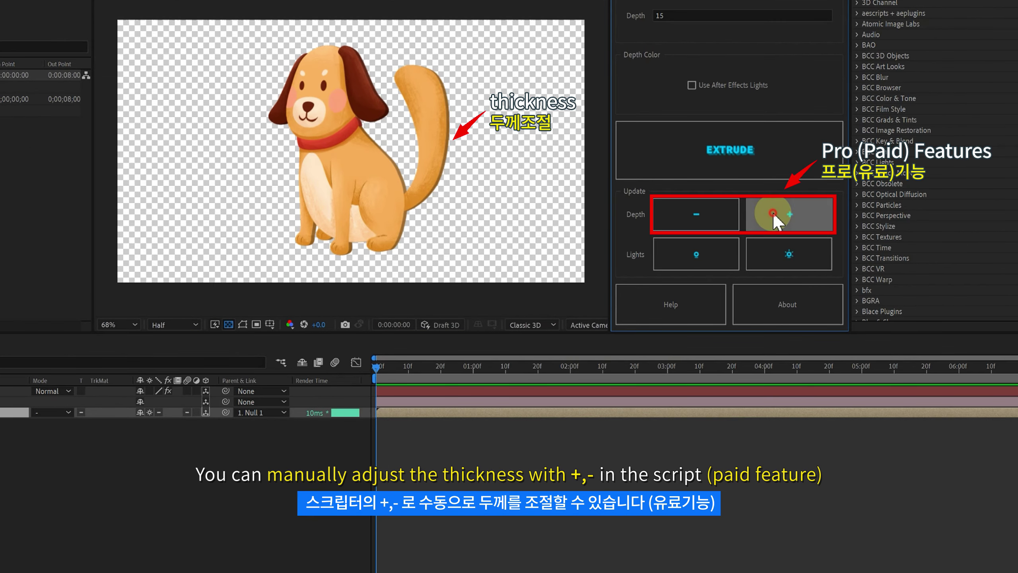
pyautogui.click(697, 214)
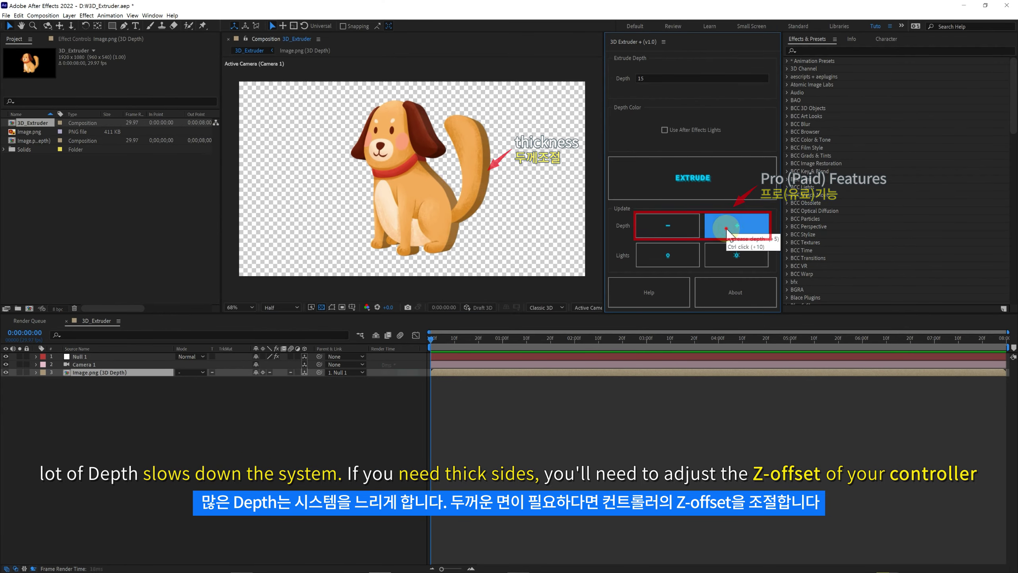
pyautogui.press('c')
pyautogui.moveTo(443, 186)
pyautogui.mouseDown()
pyautogui.moveTo(372, 188)
pyautogui.moveTo(413, 197)
pyautogui.moveTo(397, 192)
pyautogui.mouseUp()
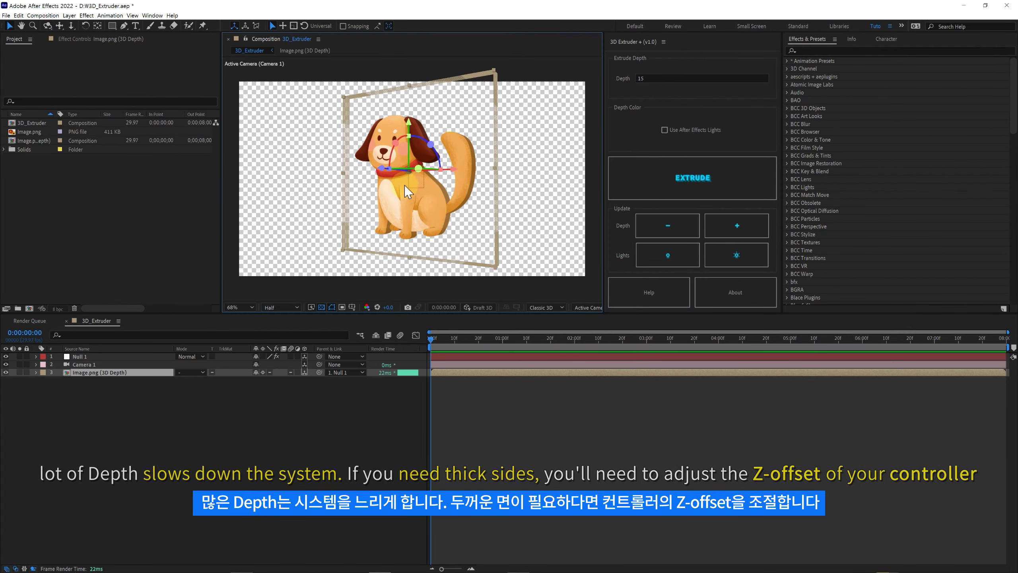
# Import board.png, place it in the 3D_Extruder composition, and make it a 3D layer
pyautogui.doubleClick(68, 204)
pyautogui.doubleClick(136, 107)
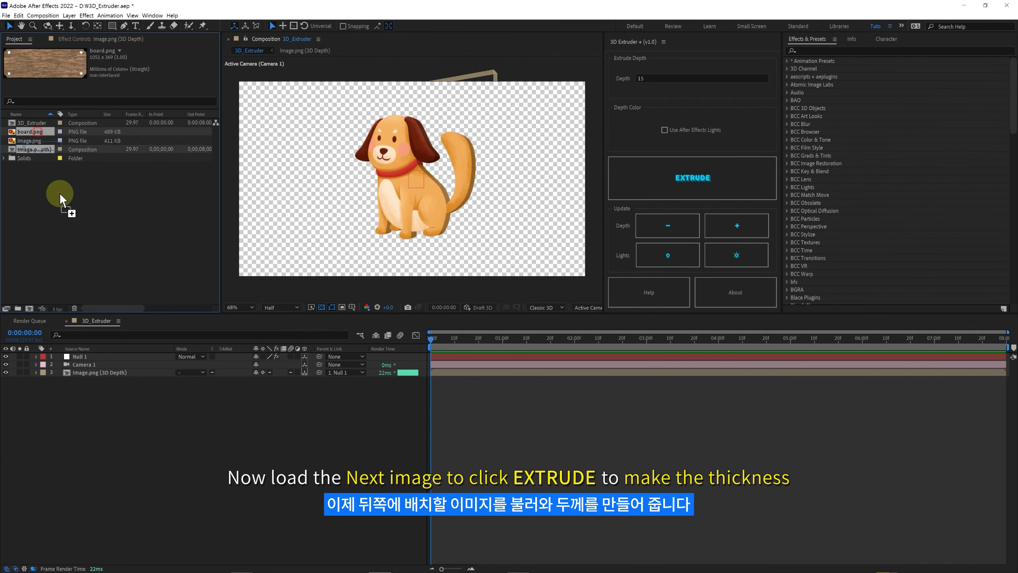
pyautogui.moveTo(84, 396); pyautogui.dragTo(91, 377)
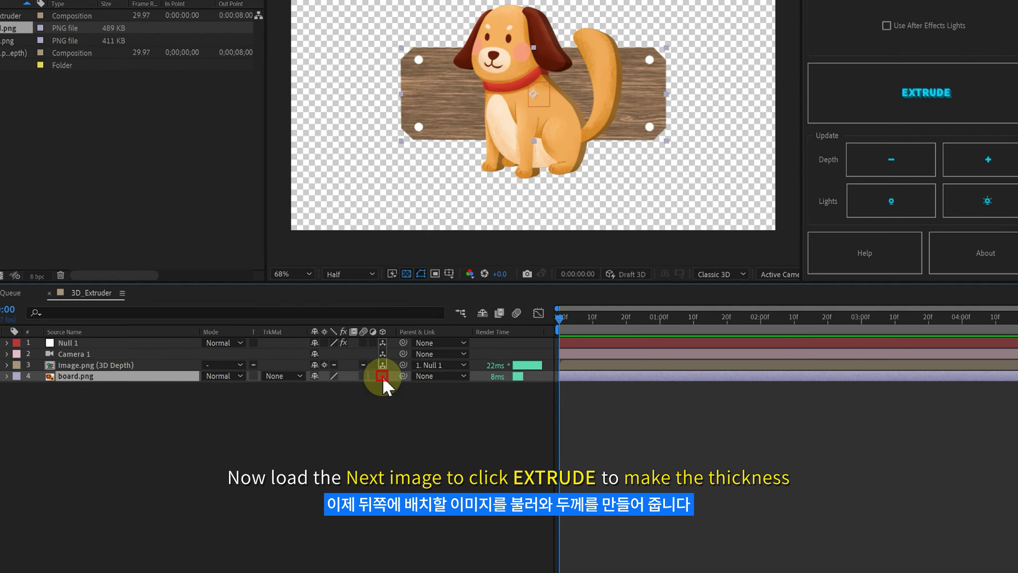
pyautogui.click(304, 380)
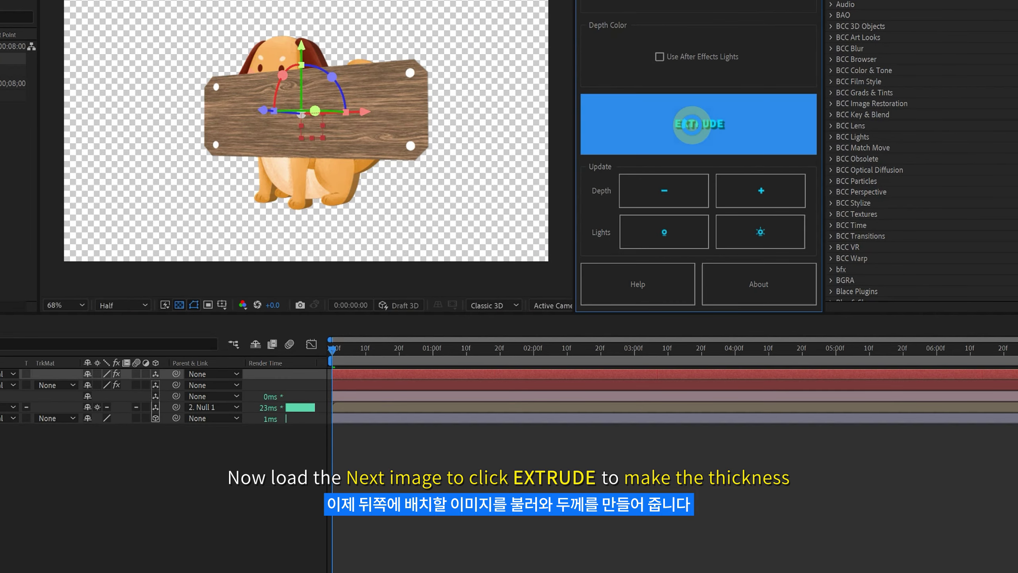
# Extrude the board, increase its depth, and raise Null 2's z-offset to push it behind the dog
pyautogui.click(684, 128)
pyautogui.click(496, 183)
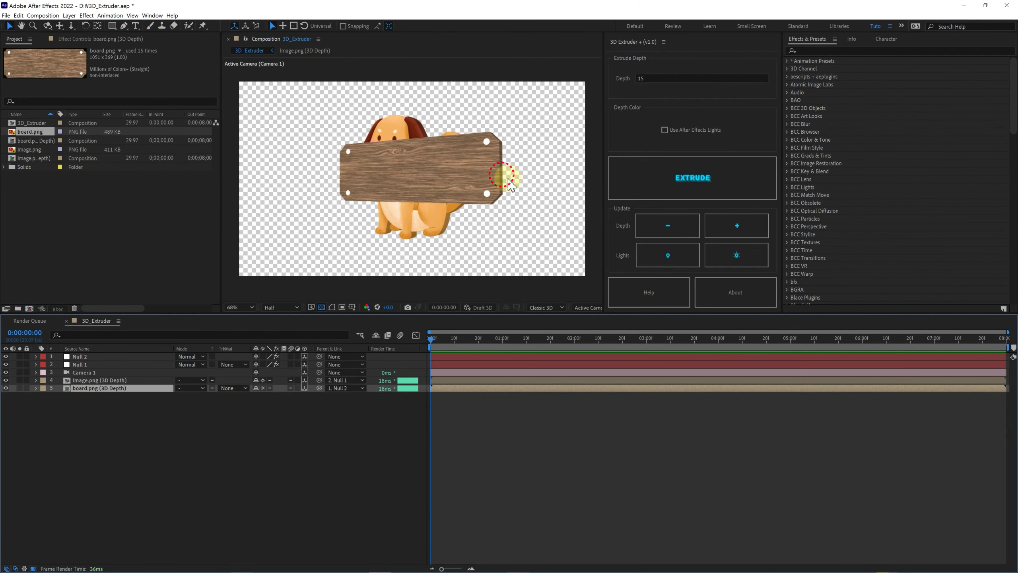
pyautogui.click(735, 230)
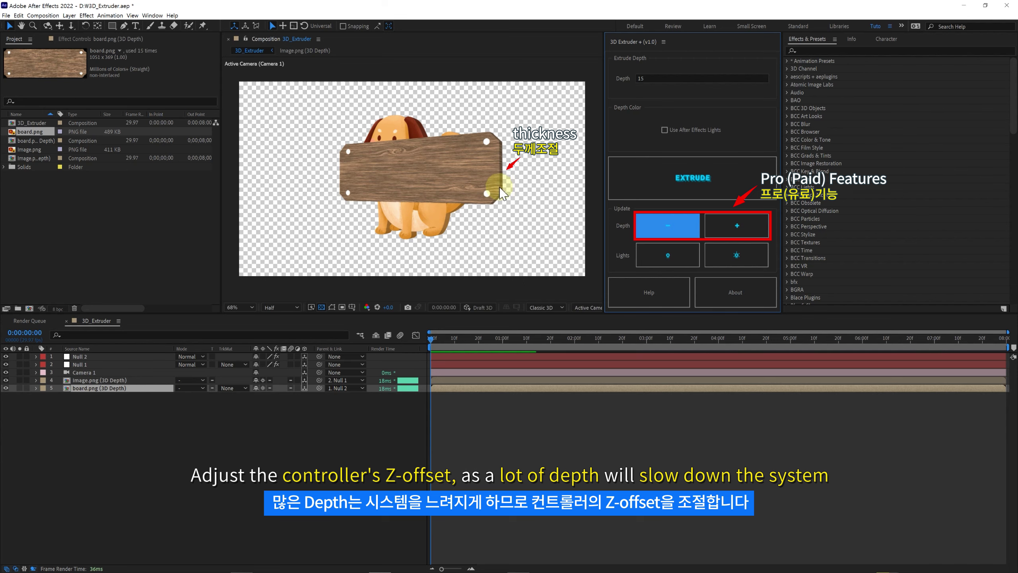
pyautogui.click(96, 357)
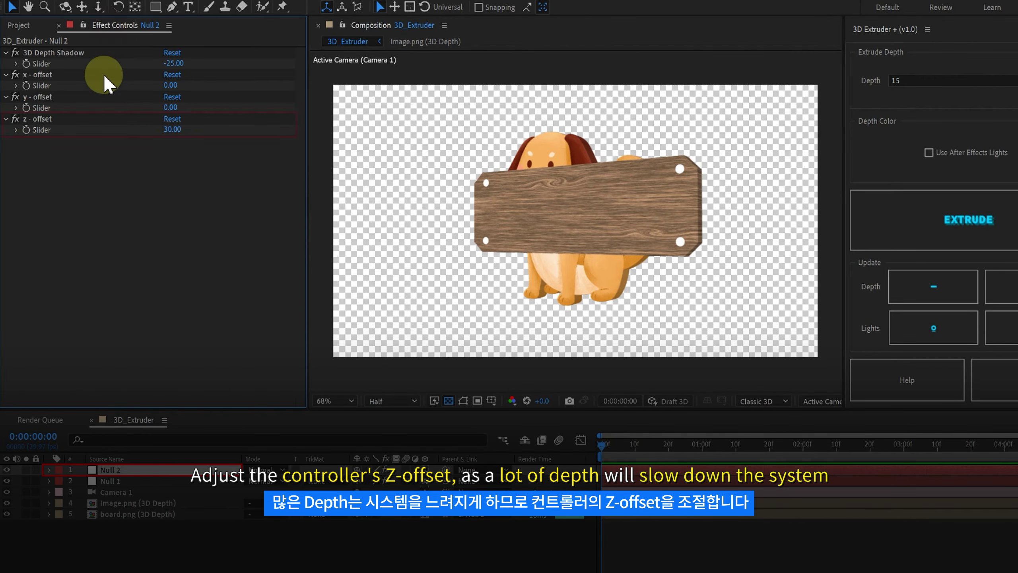
pyautogui.moveTo(169, 131); pyautogui.dragTo(204, 136)
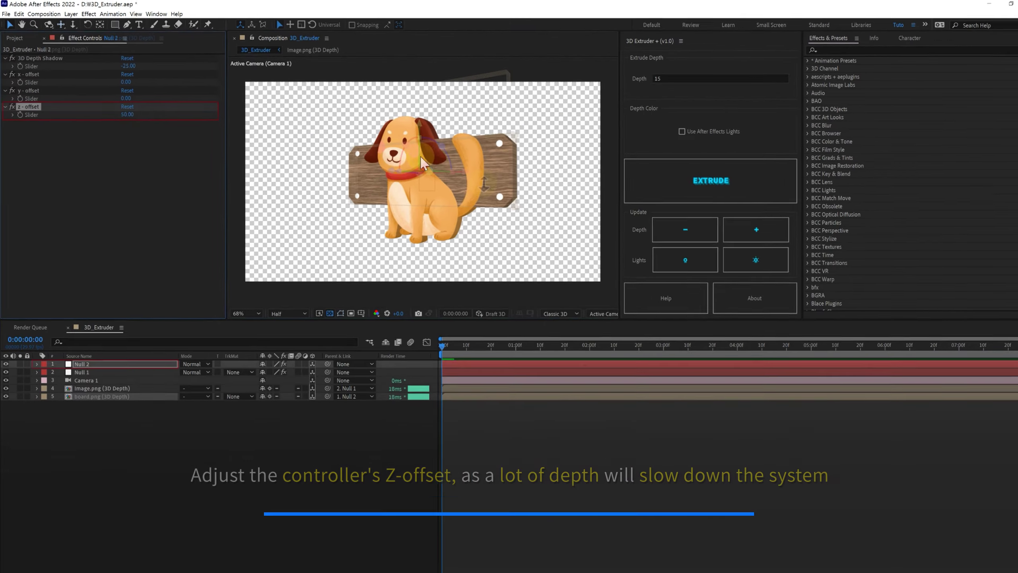
pyautogui.click(471, 119)
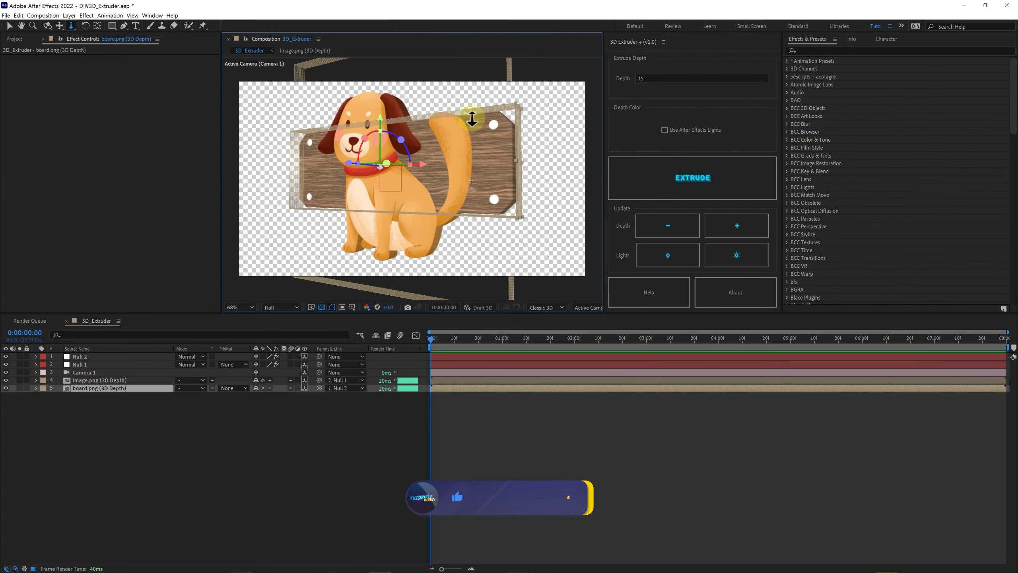
# Reposition the board, then add Point Light 1 and move it around the scene
pyautogui.moveTo(471, 118); pyautogui.dragTo(399, 140)
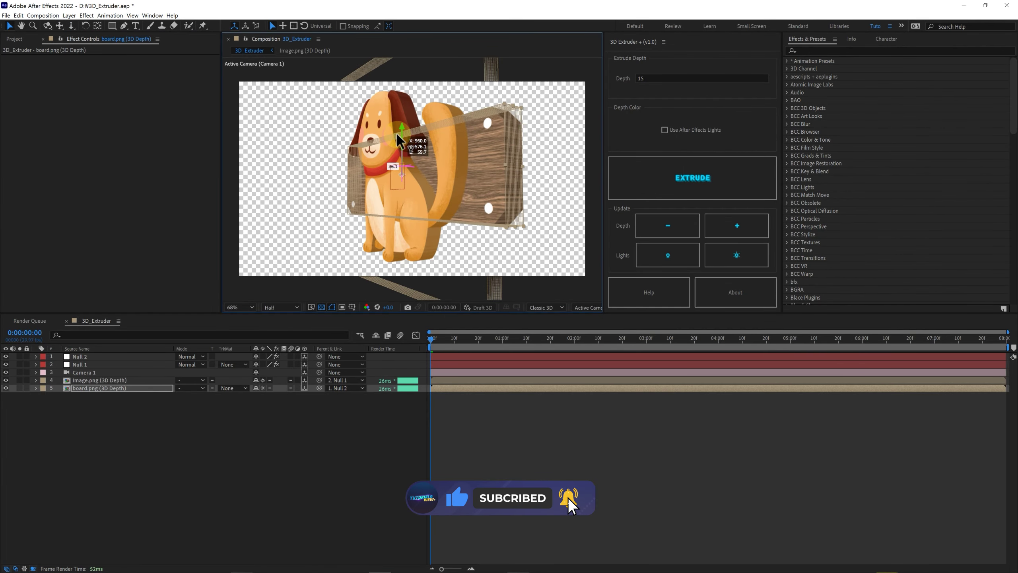
pyautogui.rightClick(440, 401)
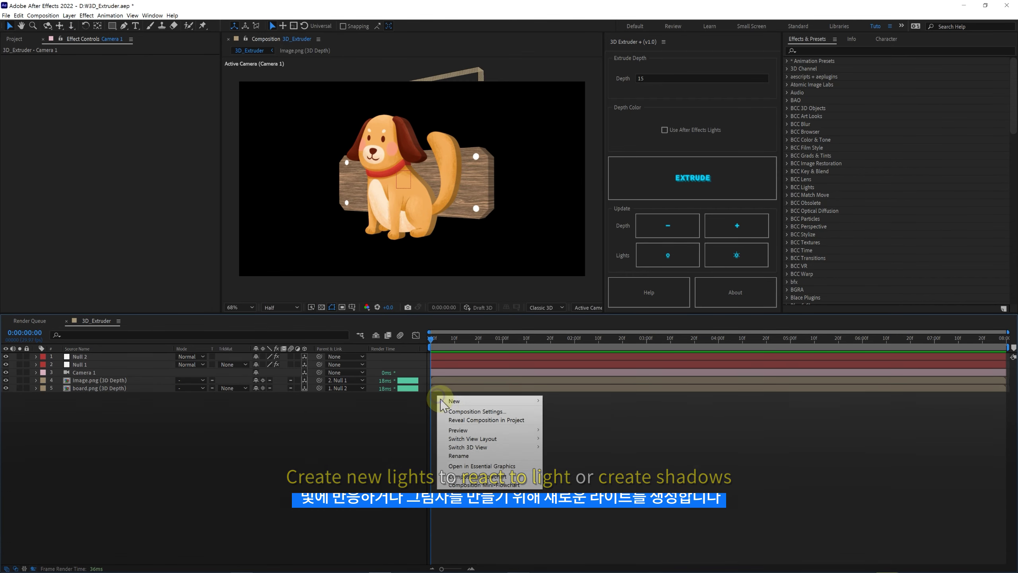
pyautogui.click(445, 400)
pyautogui.click(561, 429)
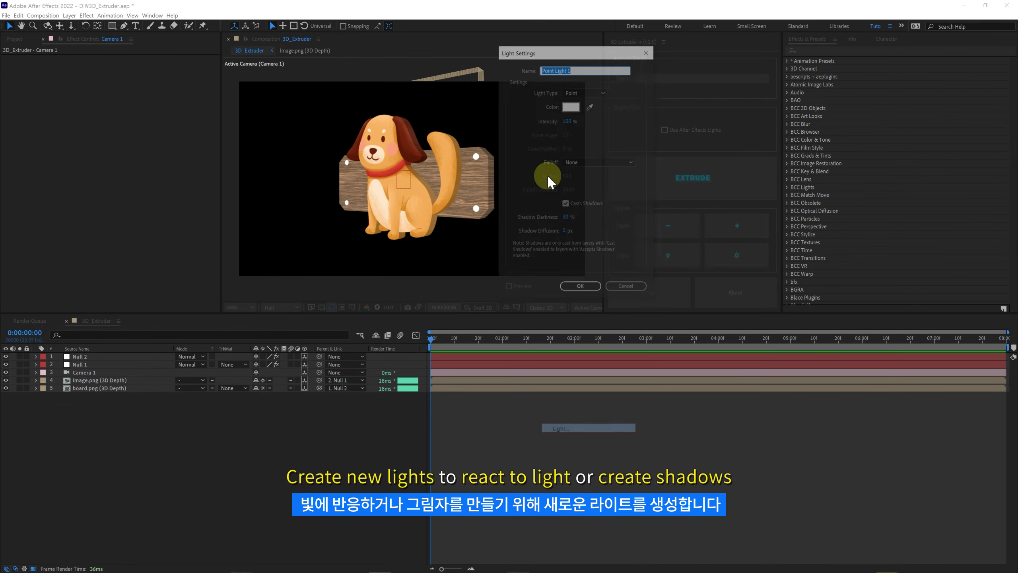
pyautogui.click(596, 286)
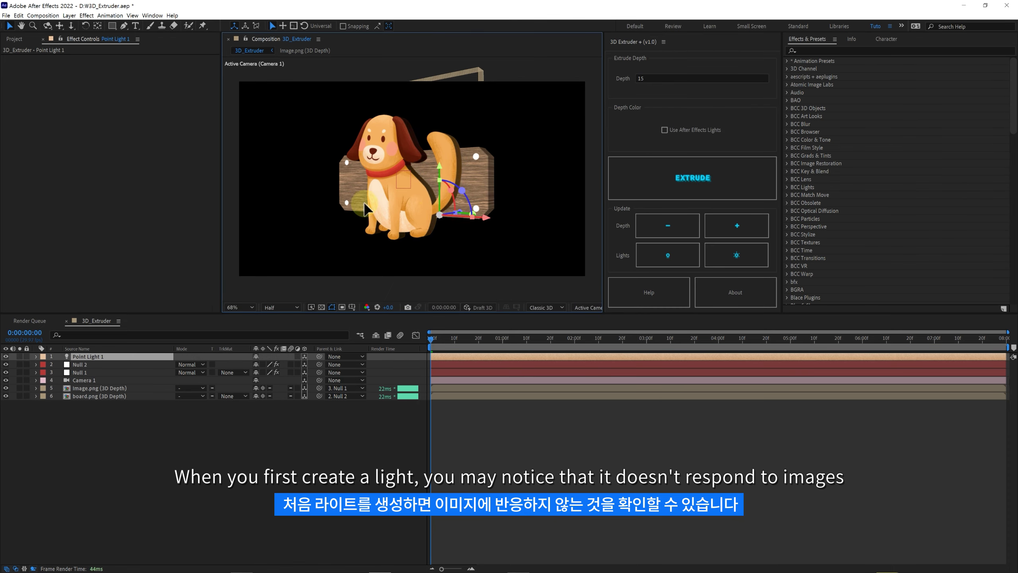
pyautogui.moveTo(365, 208); pyautogui.dragTo(319, 116)
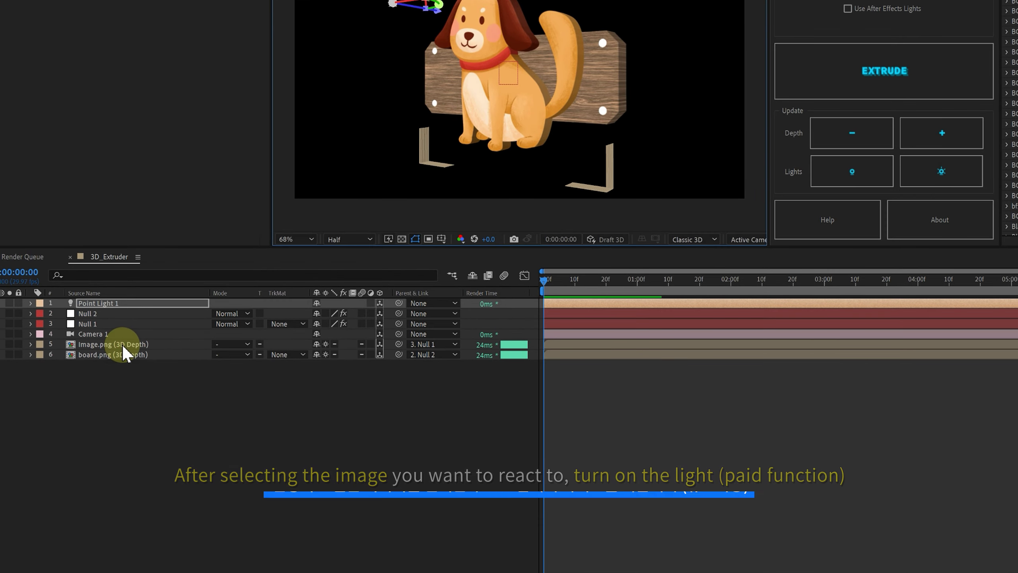
# Turn on the 3D Extruder+ Lights setting for both the dog and board 3D Depth layers
pyautogui.click(120, 344)
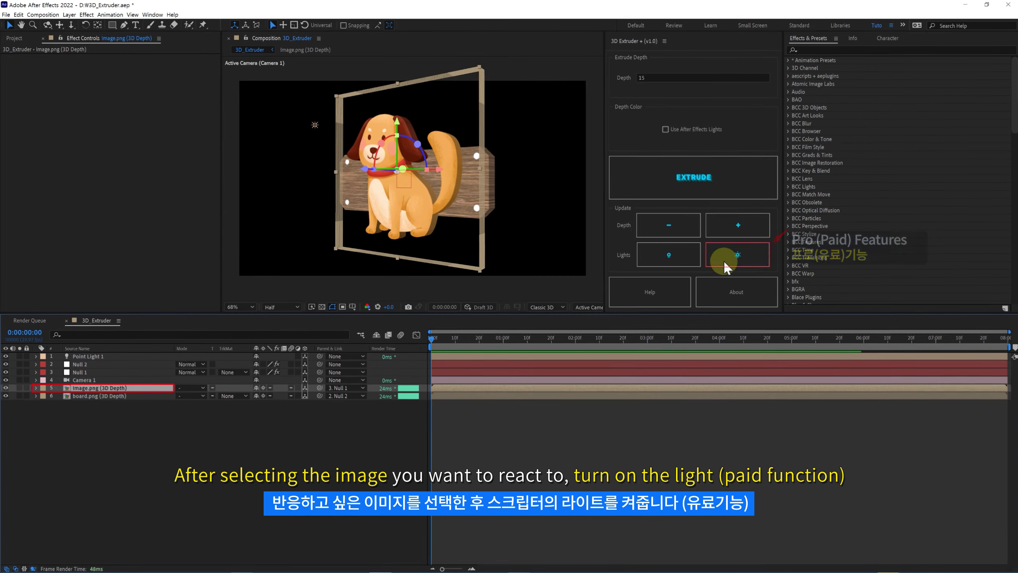
pyautogui.click(737, 252)
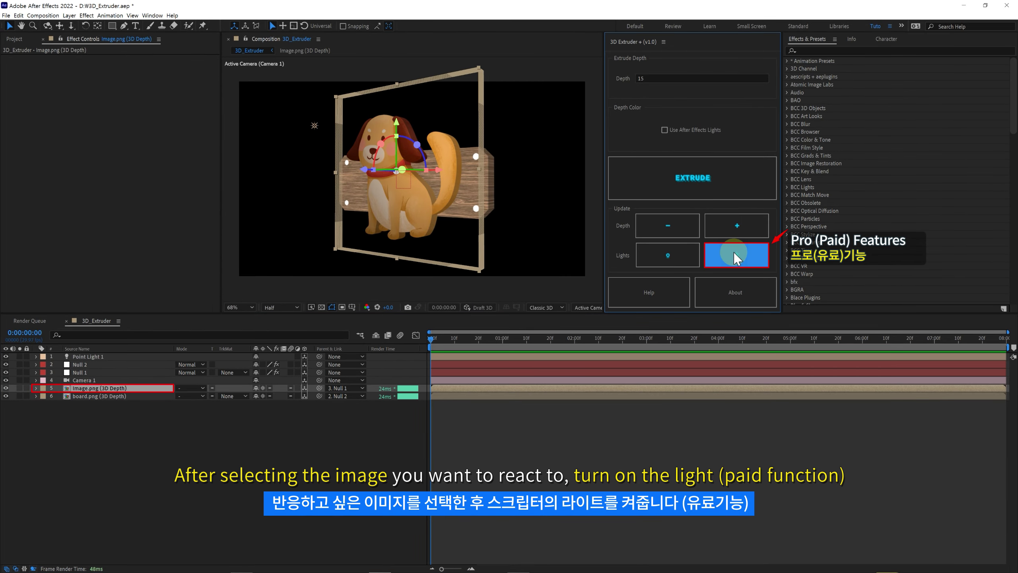
pyautogui.click(112, 396)
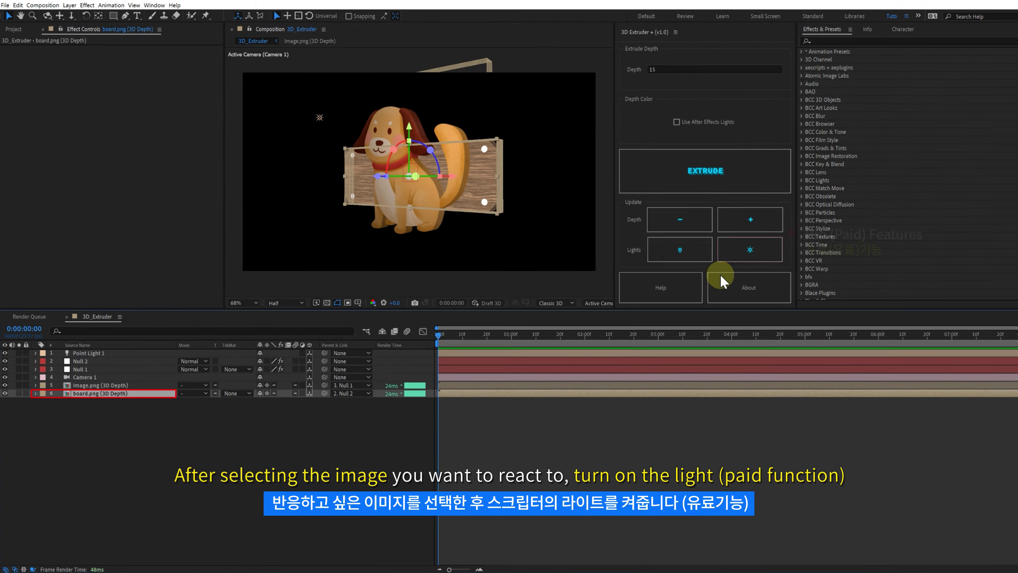
pyautogui.click(727, 258)
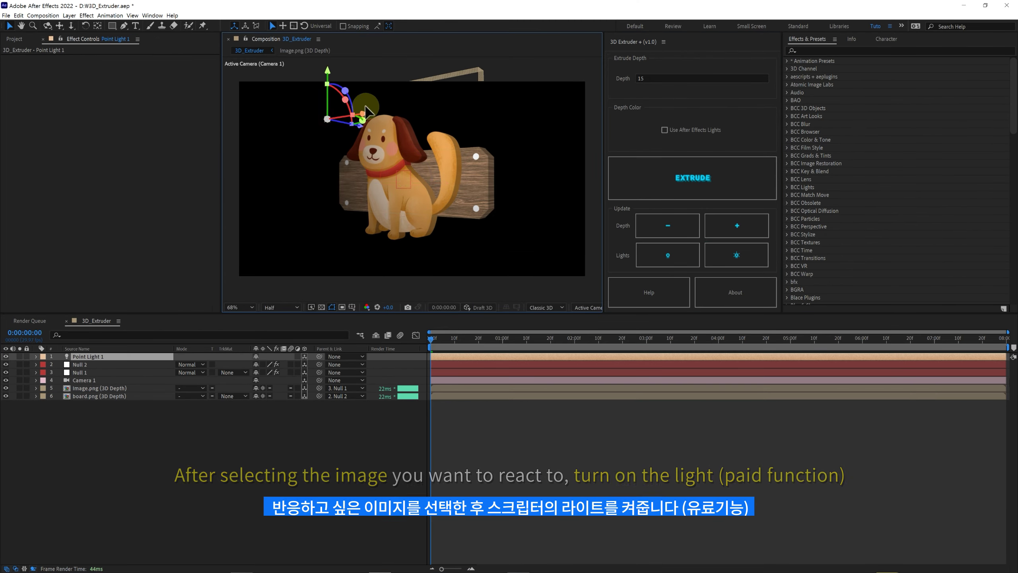
# Move Point Light 2 to the right so it lights the dog, and show its light options
pyautogui.moveTo(345, 108)
pyautogui.mouseDown()
pyautogui.moveTo(395, 108)
pyautogui.moveTo(344, 179)
pyautogui.moveTo(382, 181)
pyautogui.mouseUp()
pyautogui.press('c')
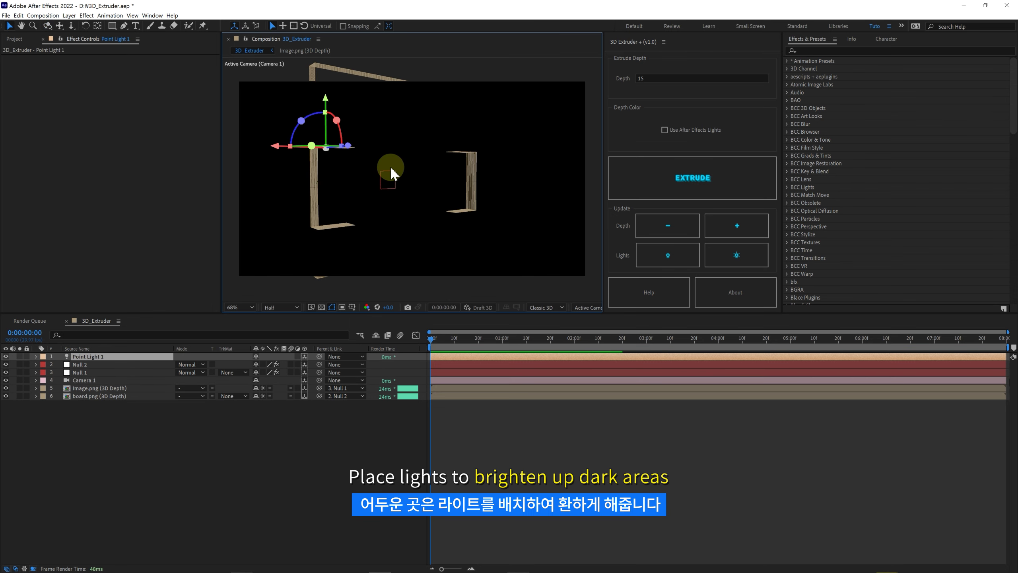
pyautogui.click(103, 357)
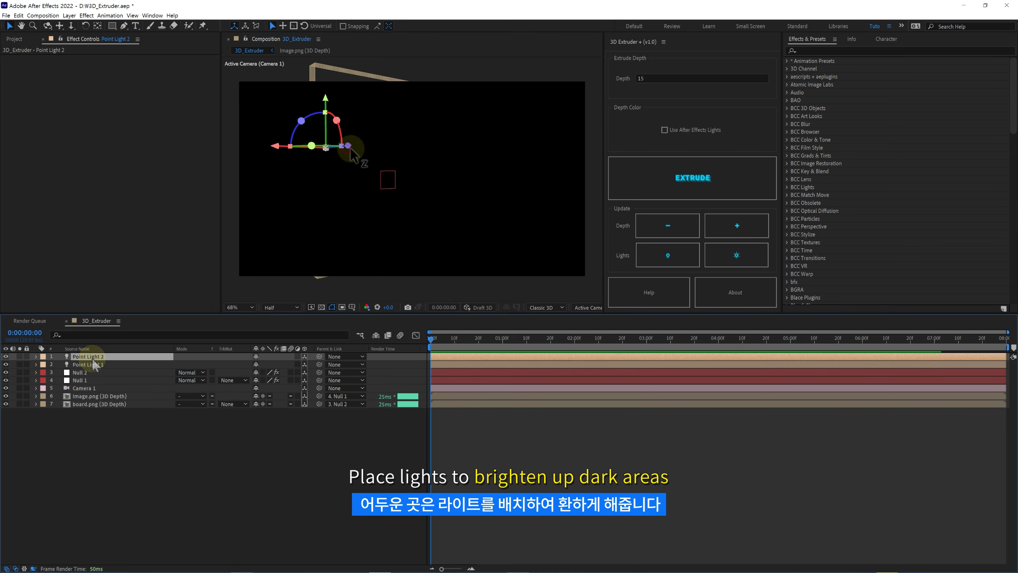
pyautogui.moveTo(349, 148); pyautogui.dragTo(563, 175)
pyautogui.click(163, 357)
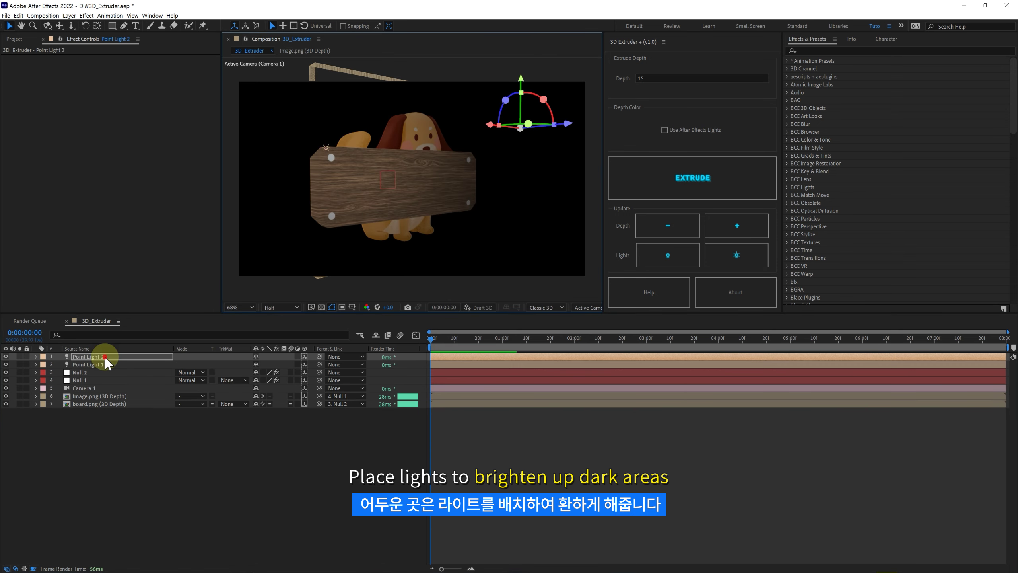
pyautogui.press('a')
pyautogui.press('a')
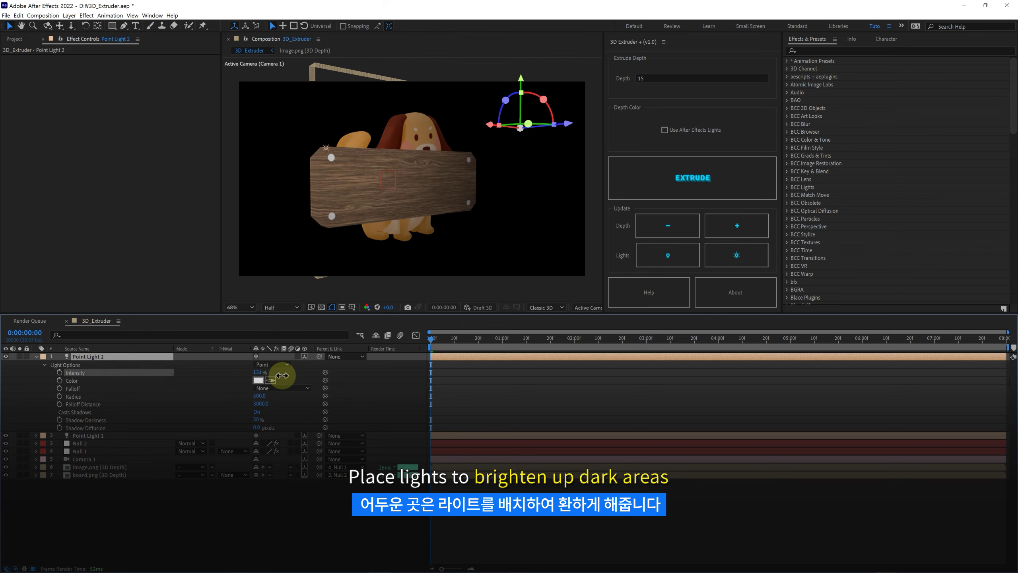
# Orbit to a side view and move Point Light 1 down near the dog's feet
pyautogui.press('c')
pyautogui.moveTo(401, 180)
pyautogui.mouseDown()
pyautogui.moveTo(465, 180)
pyautogui.moveTo(314, 181)
pyautogui.moveTo(306, 103)
pyautogui.mouseUp()
pyautogui.press('v')
pyautogui.click(391, 117)
pyautogui.moveTo(390, 117); pyautogui.dragTo(338, 229)
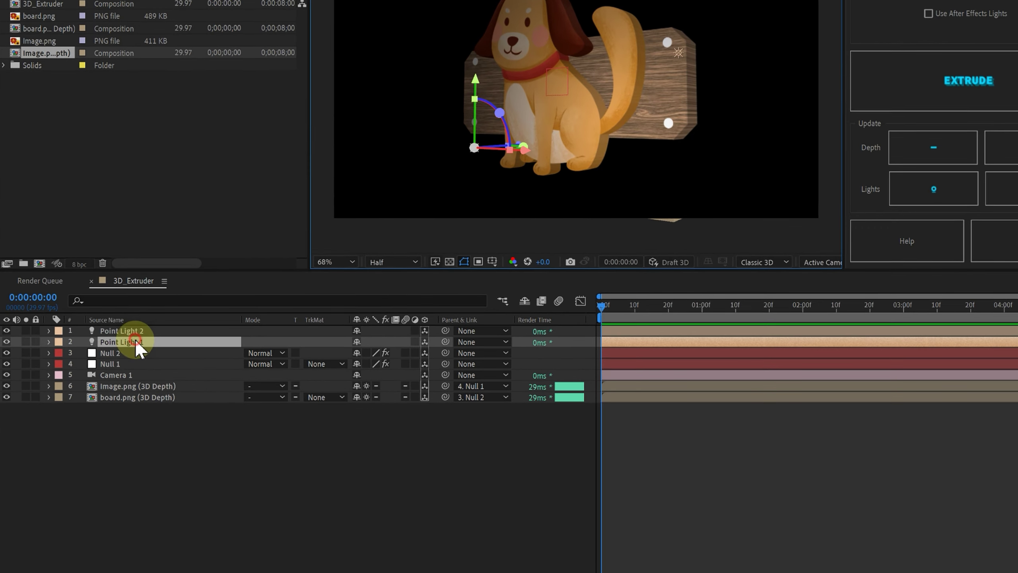
# Turn on Casts Shadows for Point Light 1
pyautogui.click(90, 363)
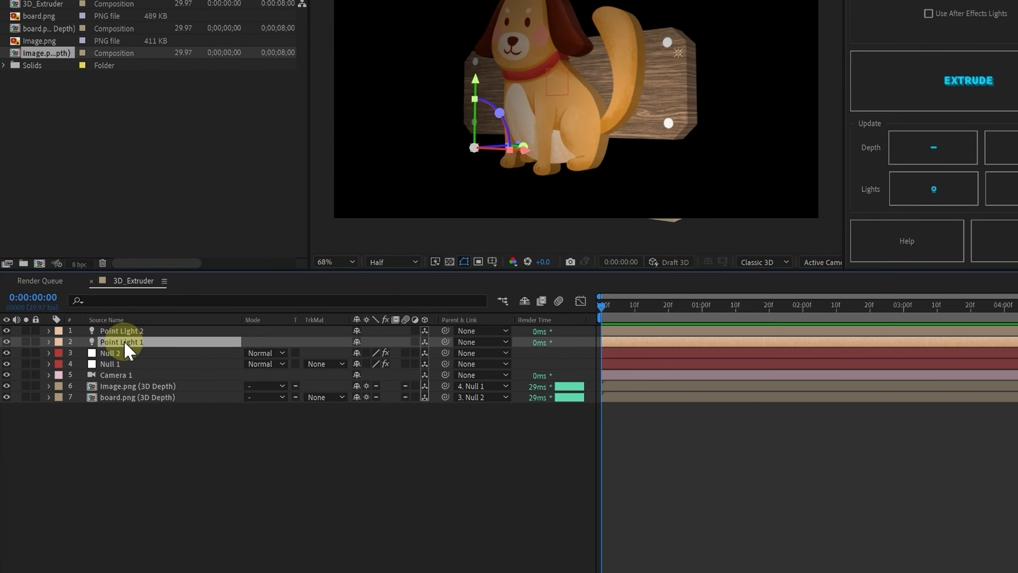
pyautogui.press('a')
pyautogui.press('a')
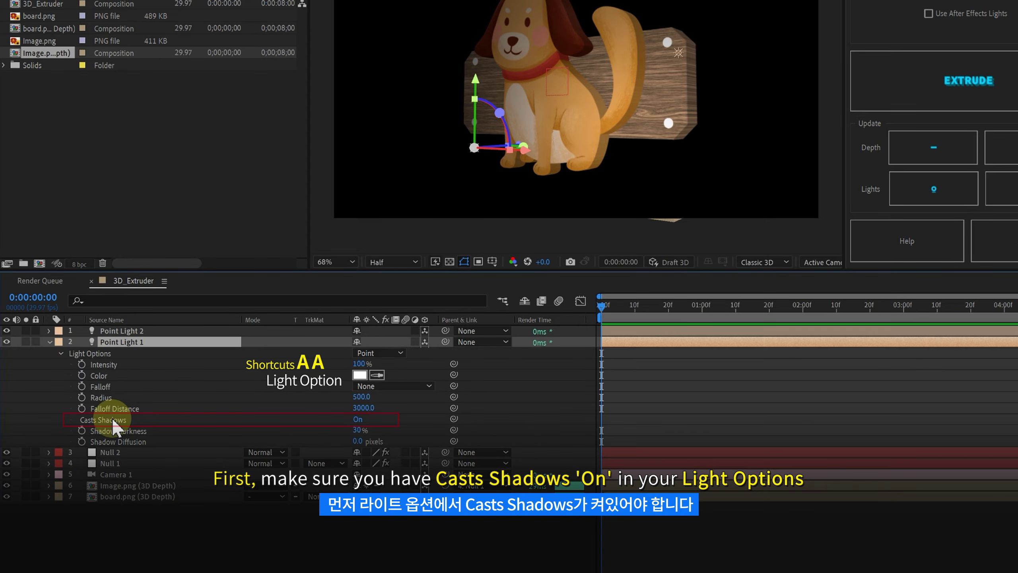
pyautogui.click(111, 417)
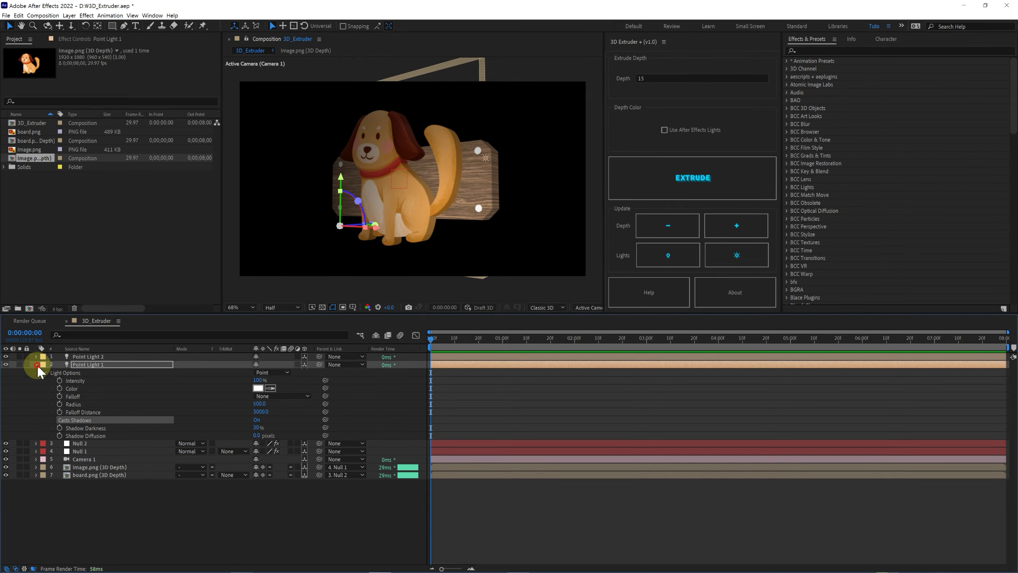
pyautogui.click(36, 364)
# Inside the Image.png (3D Depth) precomp, set Casts Shadows On for all layers
pyautogui.click(73, 398)
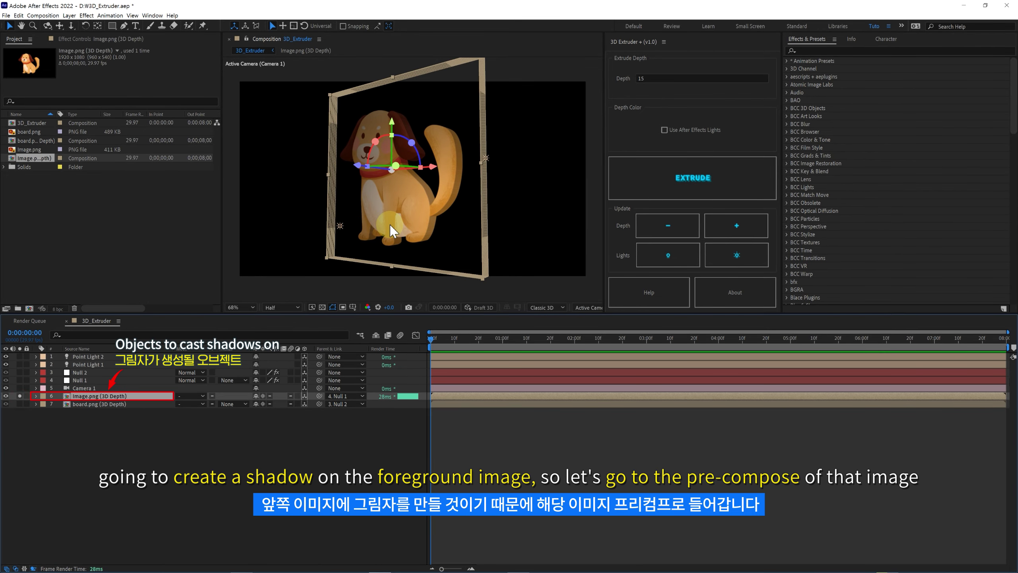
pyautogui.doubleClick(92, 397)
pyautogui.moveTo(88, 506); pyautogui.dragTo(81, 359)
pyautogui.press('a')
pyautogui.press('a')
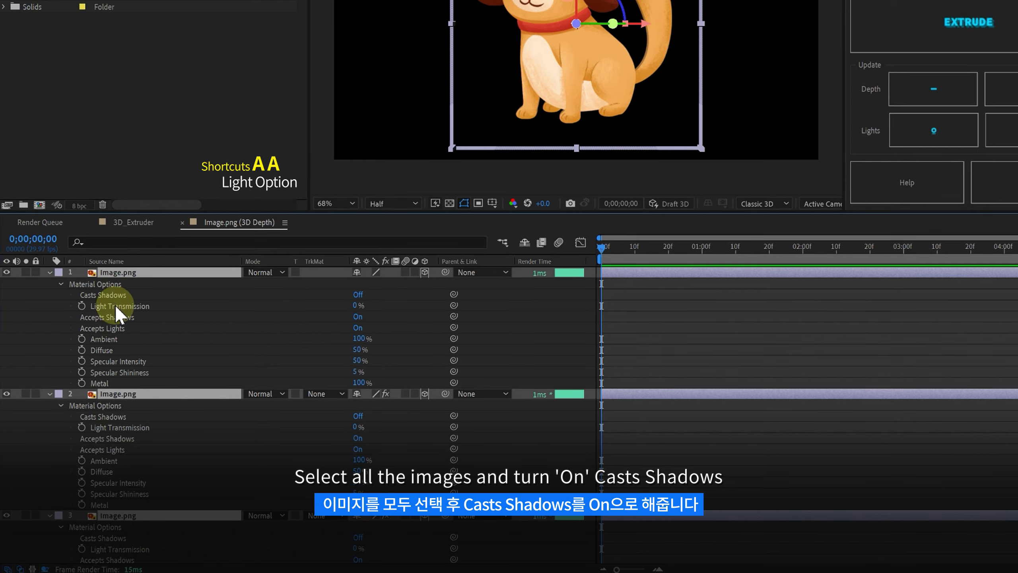
pyautogui.click(359, 297)
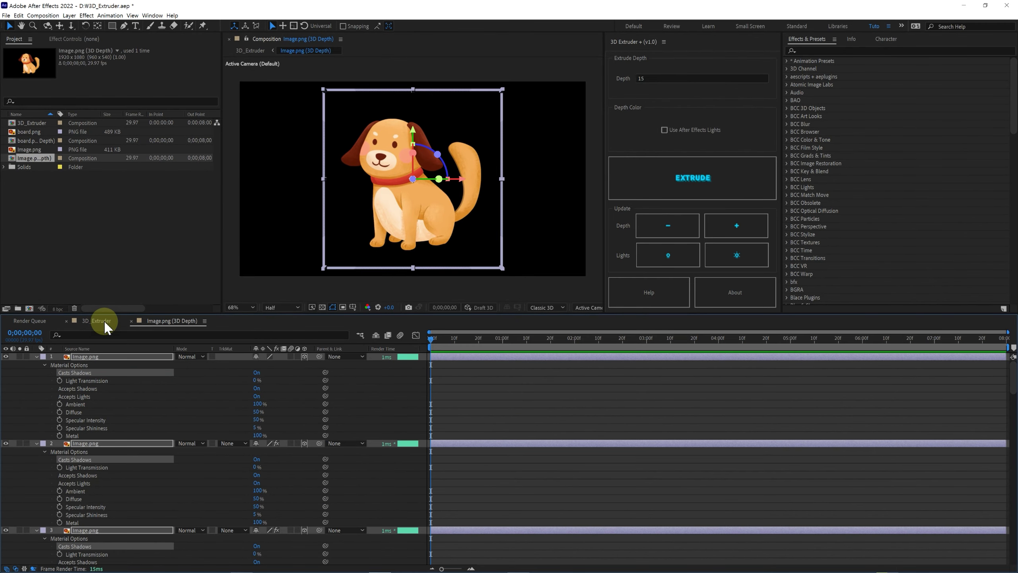
pyautogui.click(101, 321)
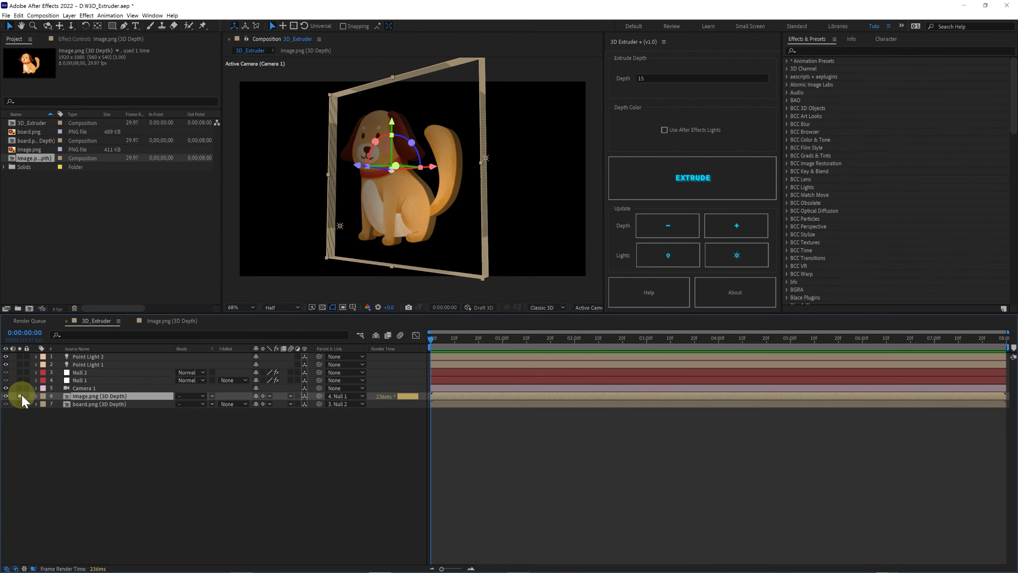
# Move Point Light 1 lower right so the dog's shadow falls on the board
pyautogui.click(88, 364)
pyautogui.moveTo(296, 157)
pyautogui.mouseDown()
pyautogui.moveTo(292, 149)
pyautogui.moveTo(267, 161)
pyautogui.mouseUp()
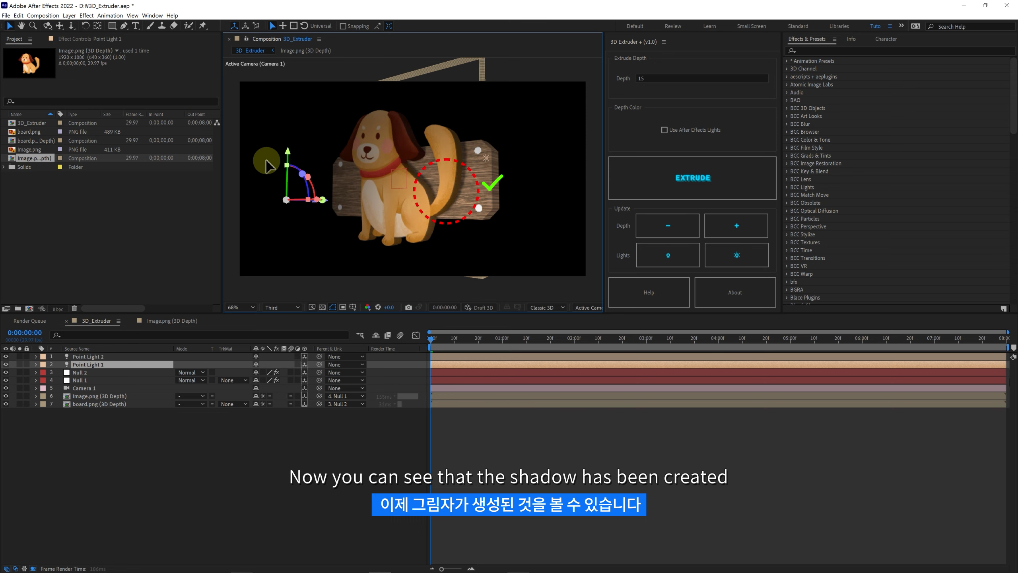
pyautogui.moveTo(266, 160)
pyautogui.mouseDown()
pyautogui.moveTo(324, 242)
pyautogui.moveTo(290, 252)
pyautogui.mouseUp()
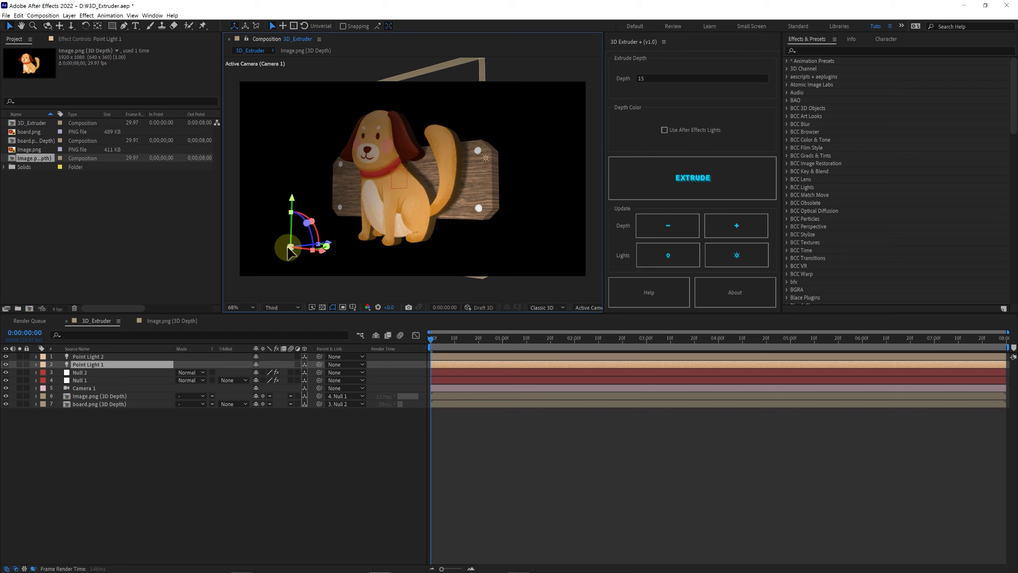
pyautogui.click(141, 420)
# Toggle the Lights buttons on Image.png (3D Depth), leaving the dog lit by the scene lights
pyautogui.click(109, 396)
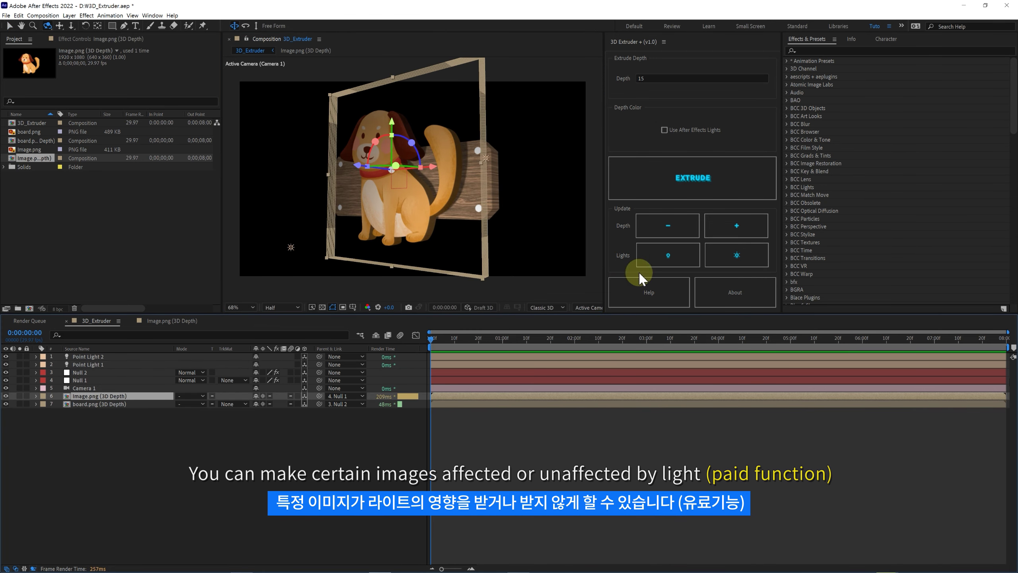
pyautogui.click(670, 259)
pyautogui.click(726, 258)
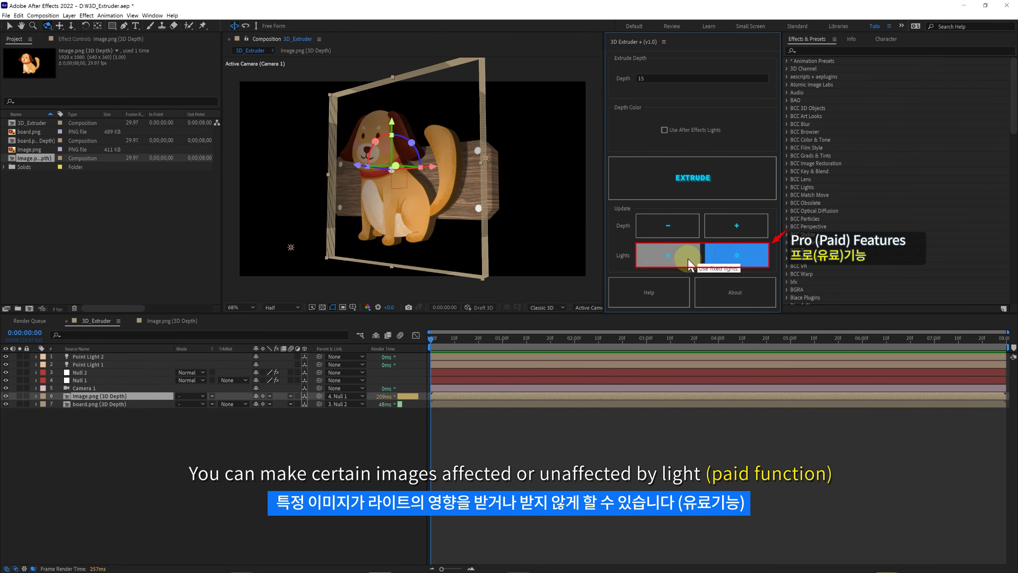
pyautogui.click(711, 258)
pyautogui.click(661, 260)
pyautogui.click(715, 257)
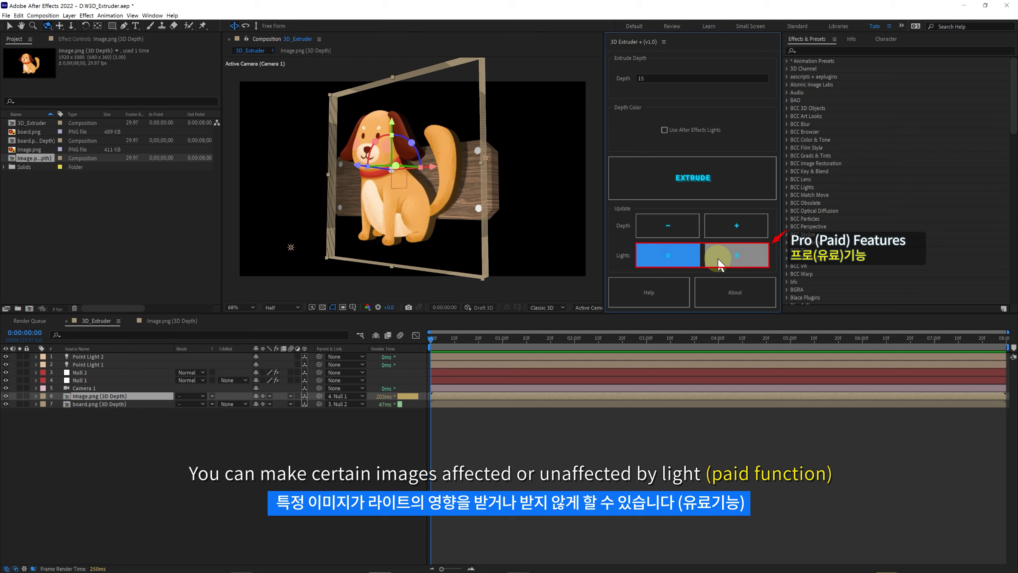
pyautogui.click(673, 269)
# Toggle the Lights buttons on board.png (3D Depth), leaving it lit, then orbit the scene
pyautogui.click(128, 404)
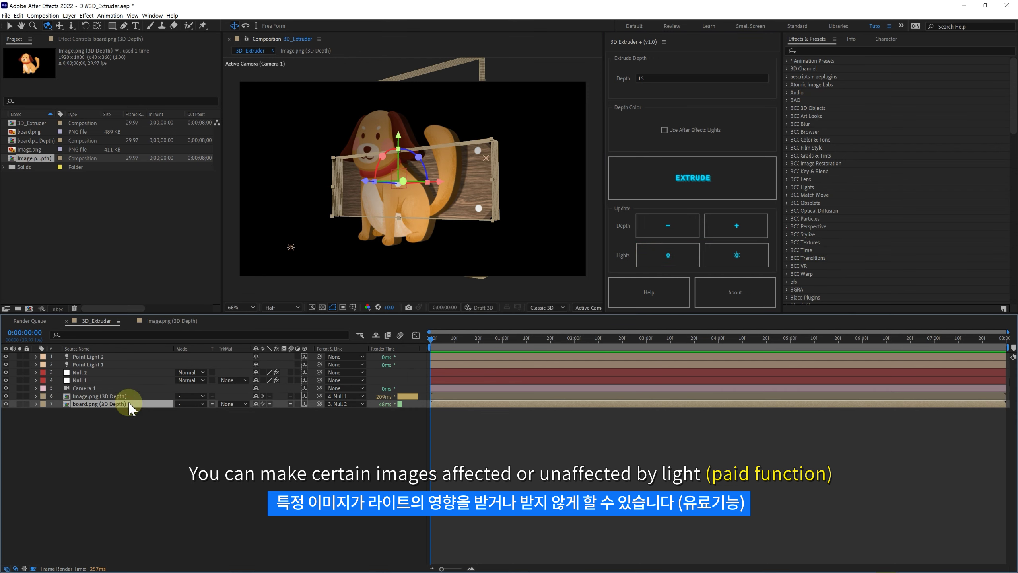
pyautogui.click(727, 254)
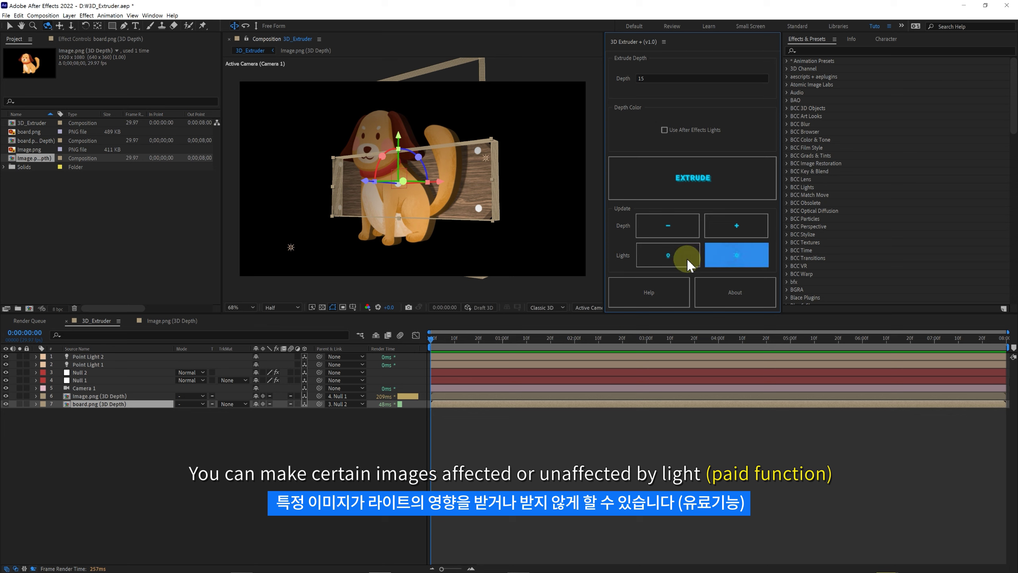
pyautogui.click(726, 256)
pyautogui.click(736, 255)
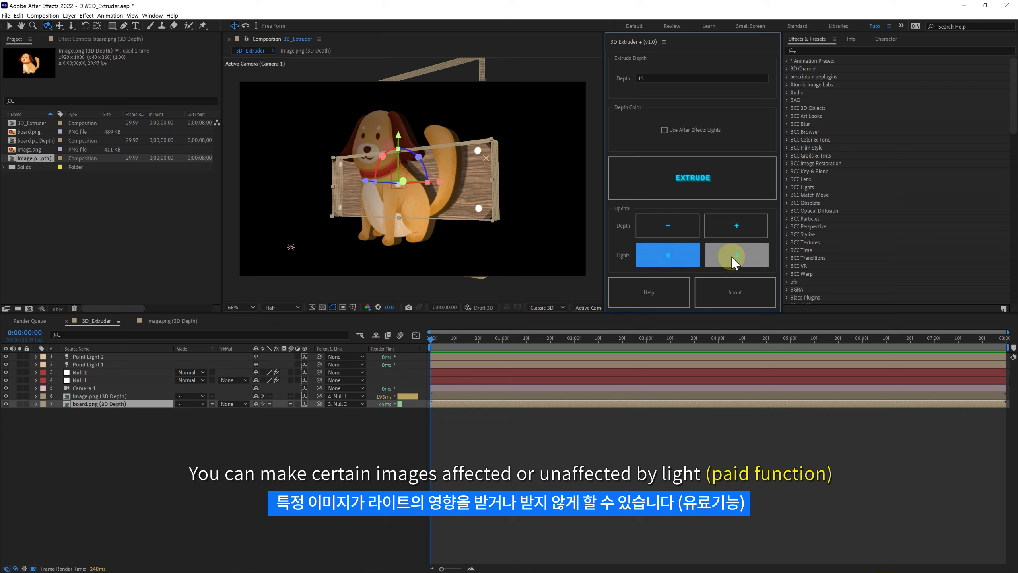
pyautogui.press('c')
pyautogui.moveTo(400, 177)
pyautogui.mouseDown()
pyautogui.moveTo(427, 181)
pyautogui.moveTo(423, 163)
pyautogui.mouseUp()
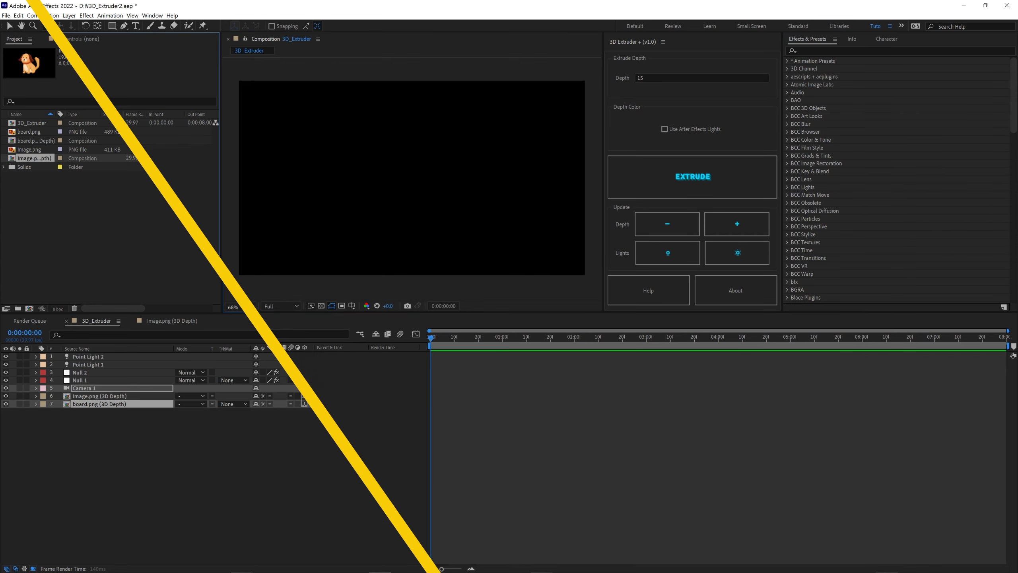
# Add the tire Image.png to the new composition as a 3D layer
pyautogui.moveTo(30, 131); pyautogui.dragTo(102, 375)
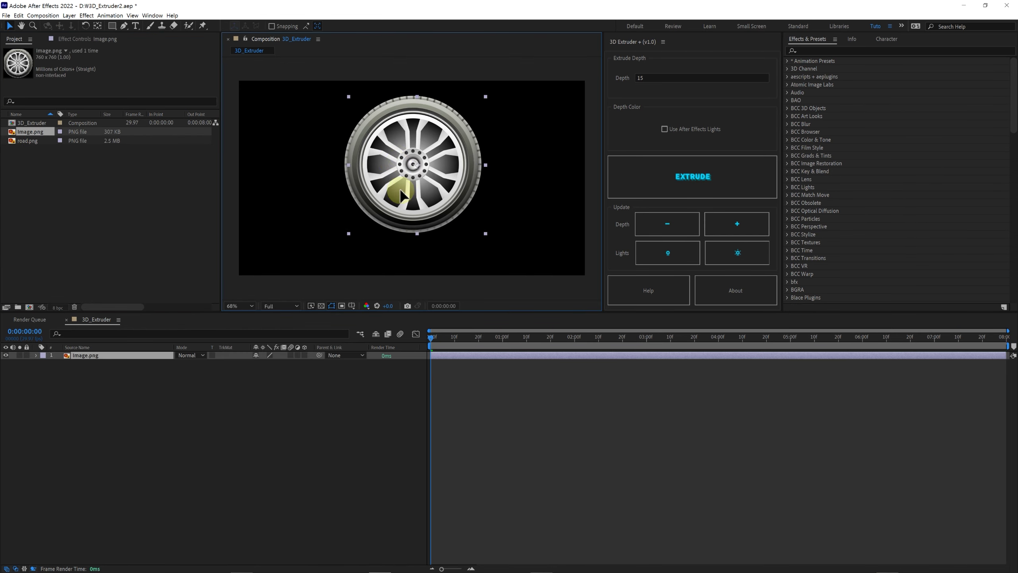
pyautogui.click(321, 306)
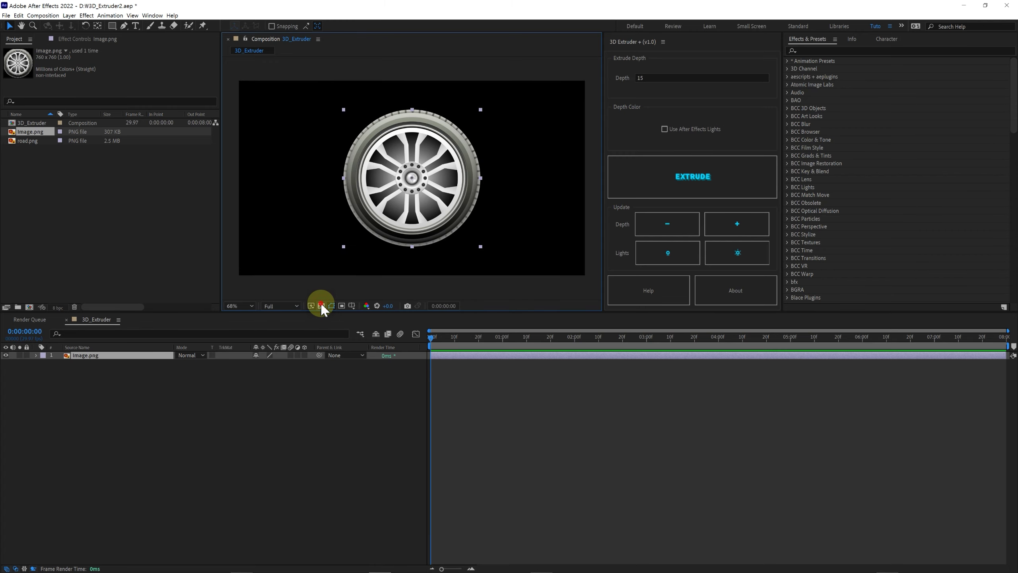
pyautogui.click(304, 355)
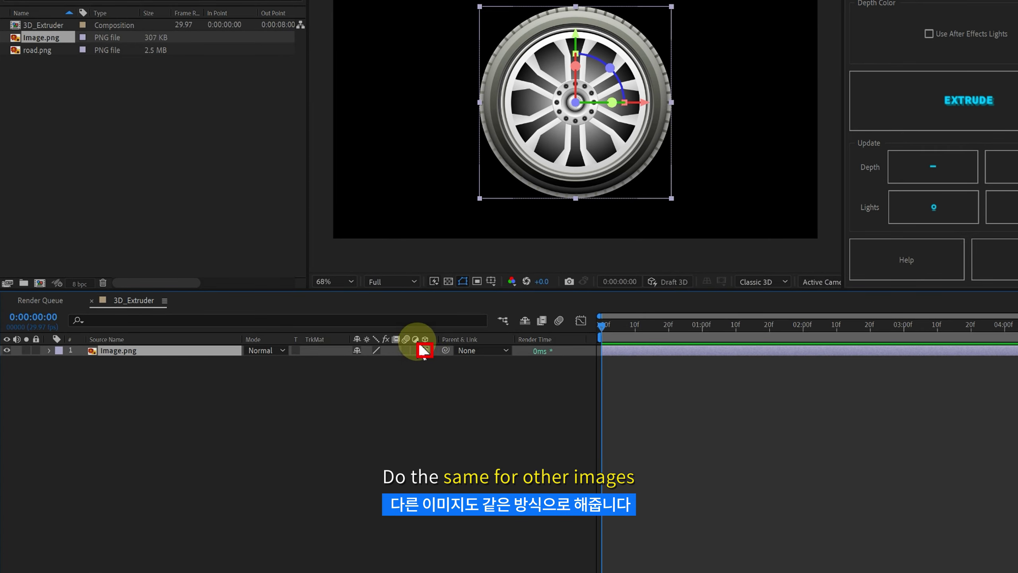
# Add a camera, orbit into perspective, and extrude the tire into a 3D Depth layer
pyautogui.rightClick(419, 364)
pyautogui.moveTo(443, 375)
pyautogui.click(602, 425)
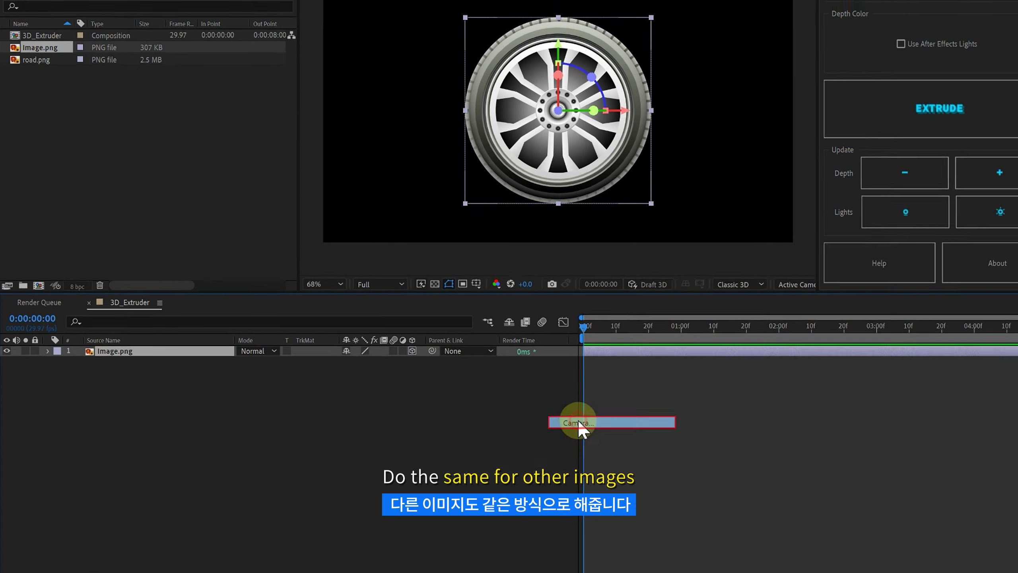
pyautogui.click(520, 296)
pyautogui.moveTo(408, 188); pyautogui.dragTo(413, 194)
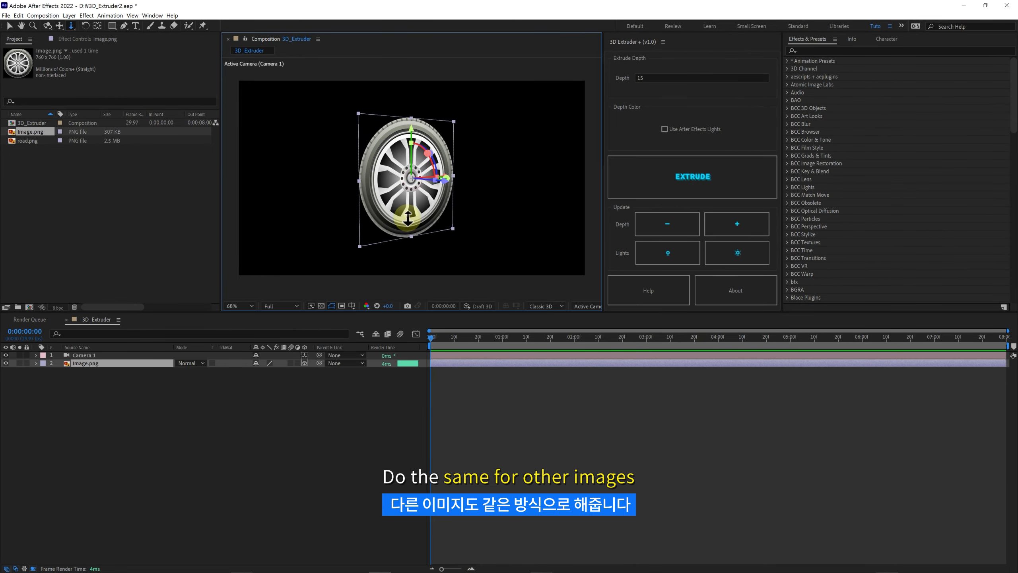
pyautogui.click(684, 181)
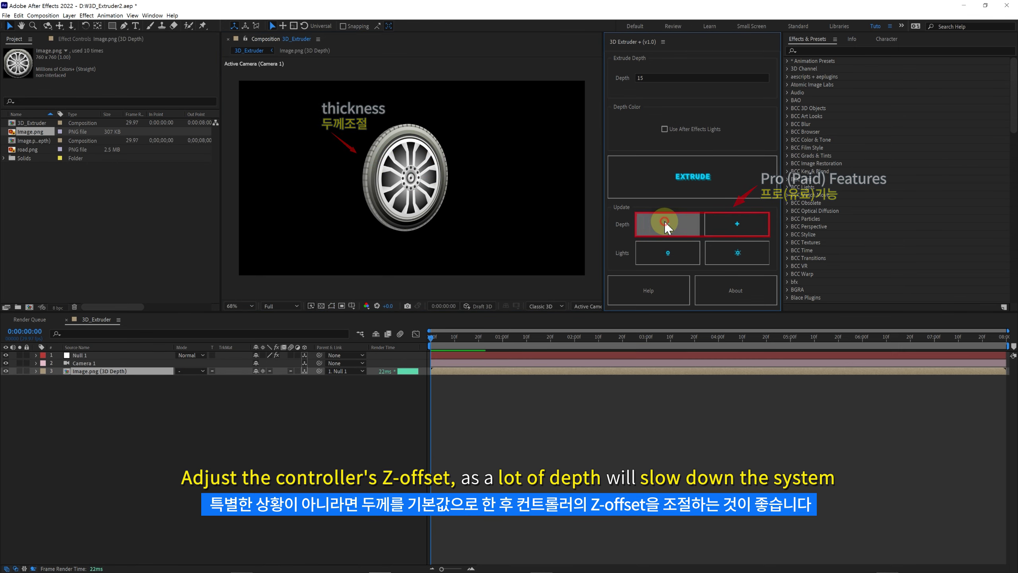
# Lower the tire's Depth copies, then scrub Null 1's Z-offset up and back to 188
pyautogui.click(724, 228)
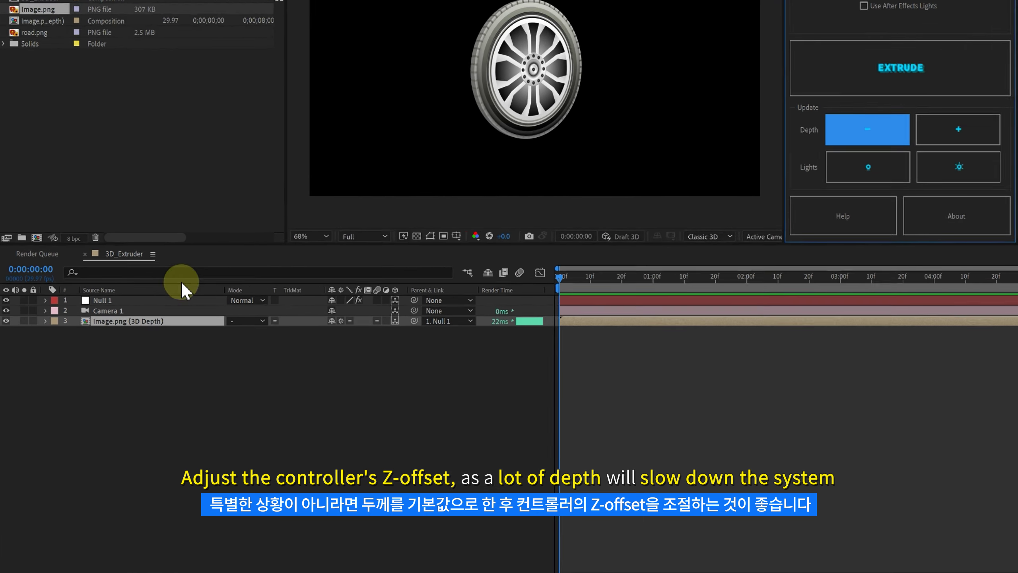
pyautogui.click(120, 355)
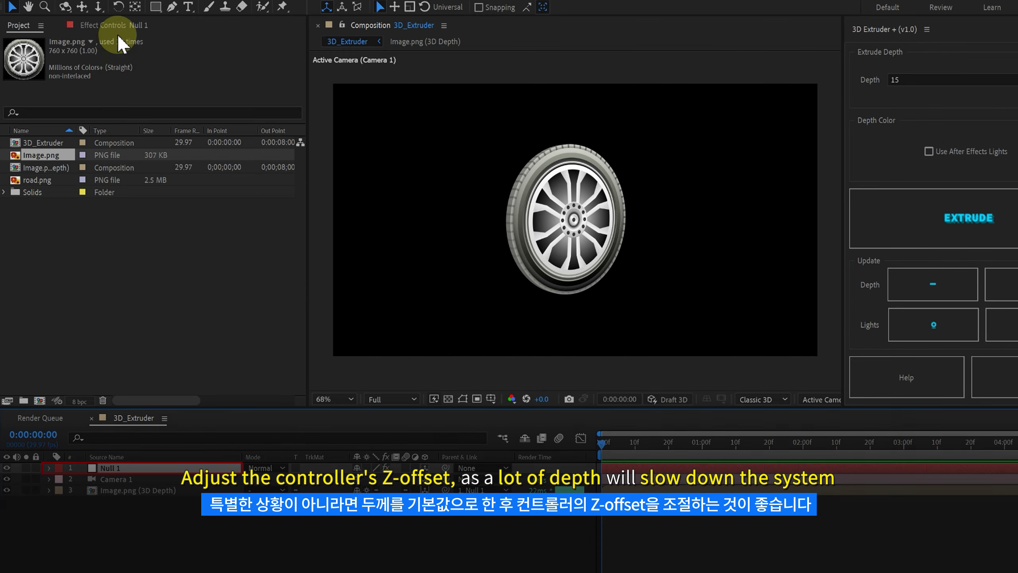
pyautogui.click(117, 25)
pyautogui.moveTo(172, 128); pyautogui.dragTo(577, 167)
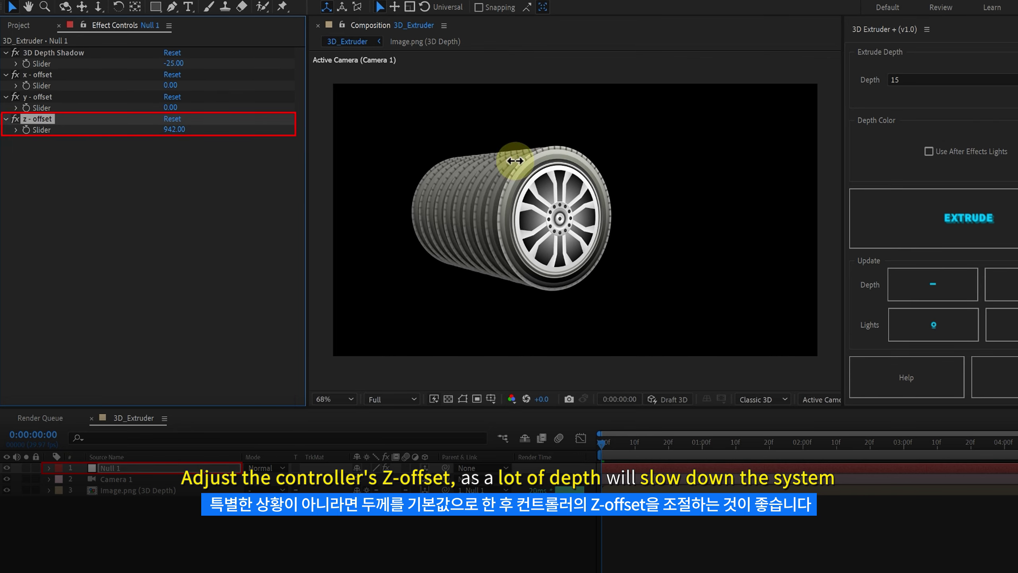
pyautogui.moveTo(577, 168); pyautogui.dragTo(377, 166)
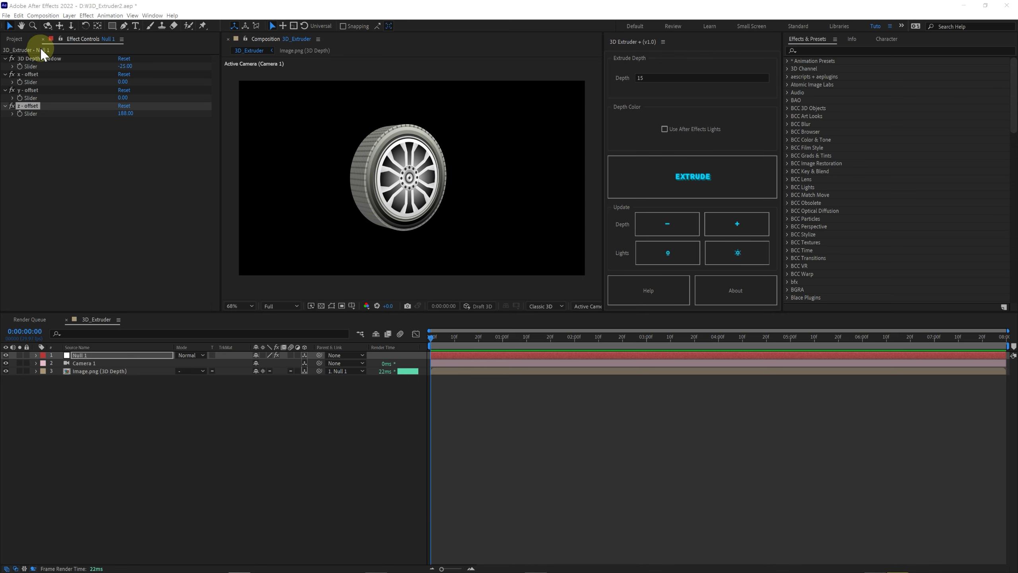
pyautogui.click(16, 39)
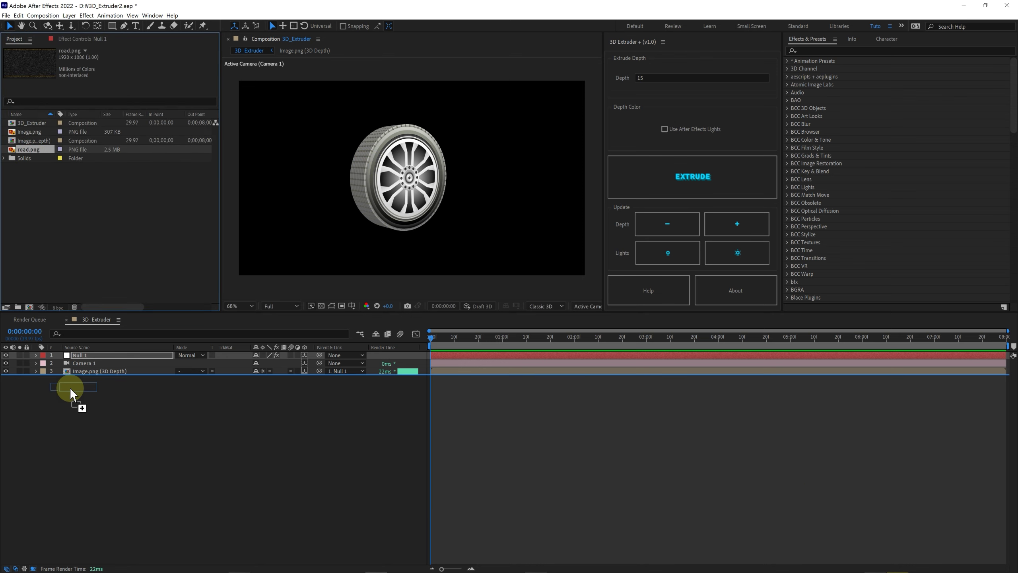
# Add road.png as a 3D layer and set its X Rotation to 90°
pyautogui.moveTo(66, 375); pyautogui.dragTo(70, 386)
pyautogui.click(304, 379)
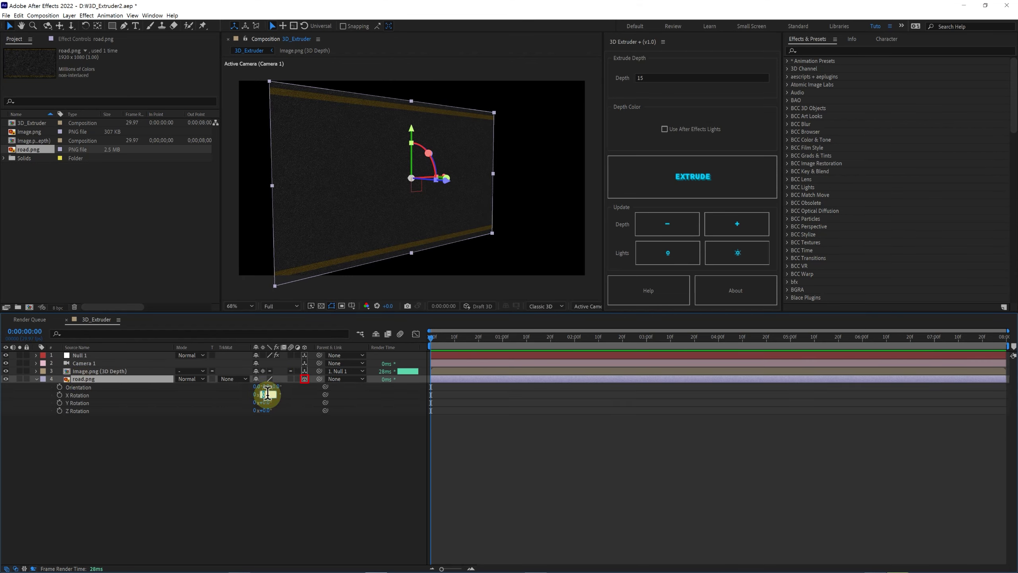
pyautogui.write('90')
pyautogui.press('Return')
# Move the flattened road down under the wheel and orbit to view the wheel head-on
pyautogui.moveTo(412, 249); pyautogui.dragTo(431, 273)
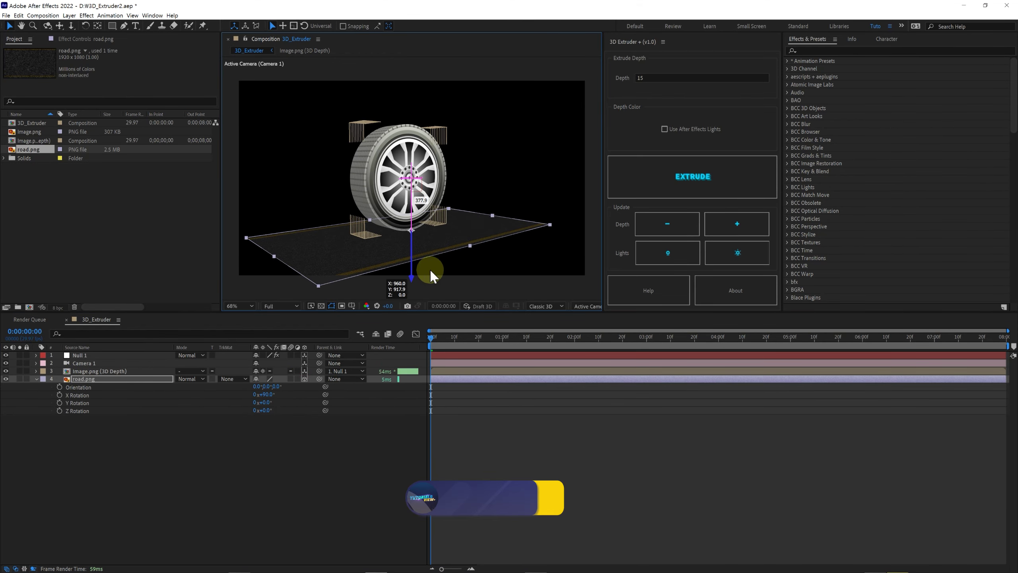
pyautogui.click(549, 287)
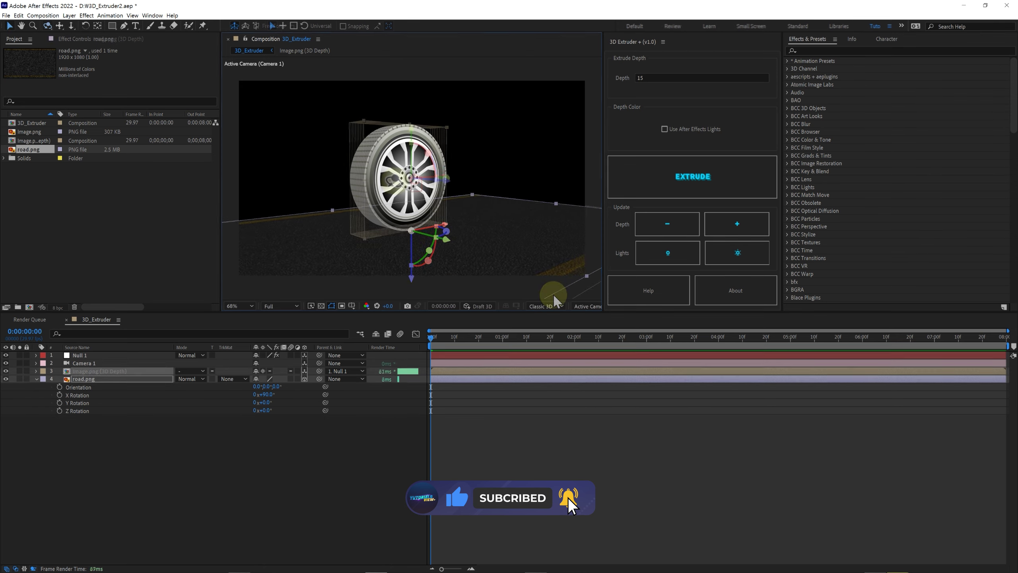
pyautogui.press('c')
pyautogui.moveTo(549, 287)
pyautogui.mouseDown()
pyautogui.moveTo(316, 180)
pyautogui.moveTo(423, 176)
pyautogui.mouseUp()
# Add a Point light and place it above and to the right of the wheel
pyautogui.press('v')
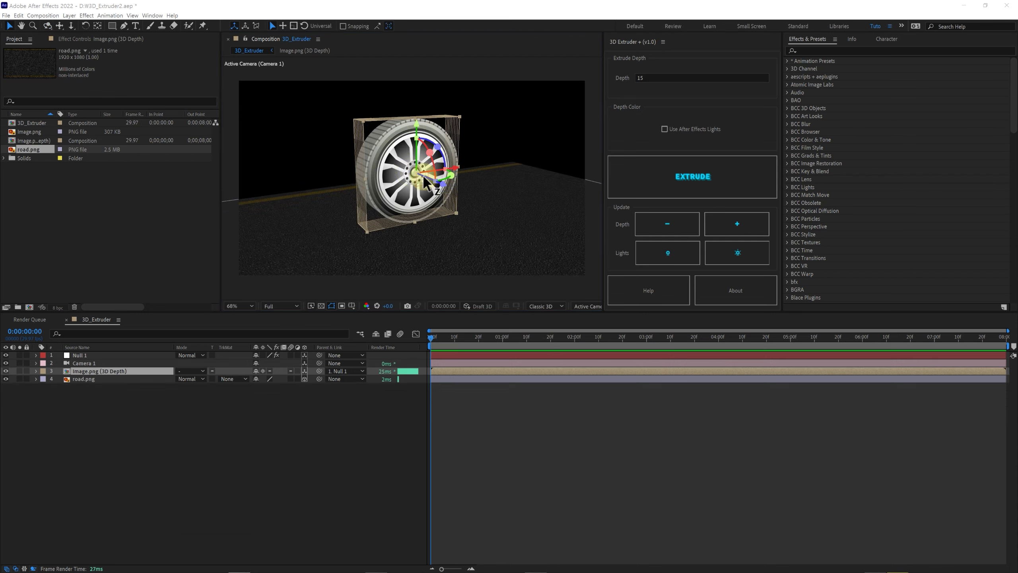
pyautogui.rightClick(443, 388)
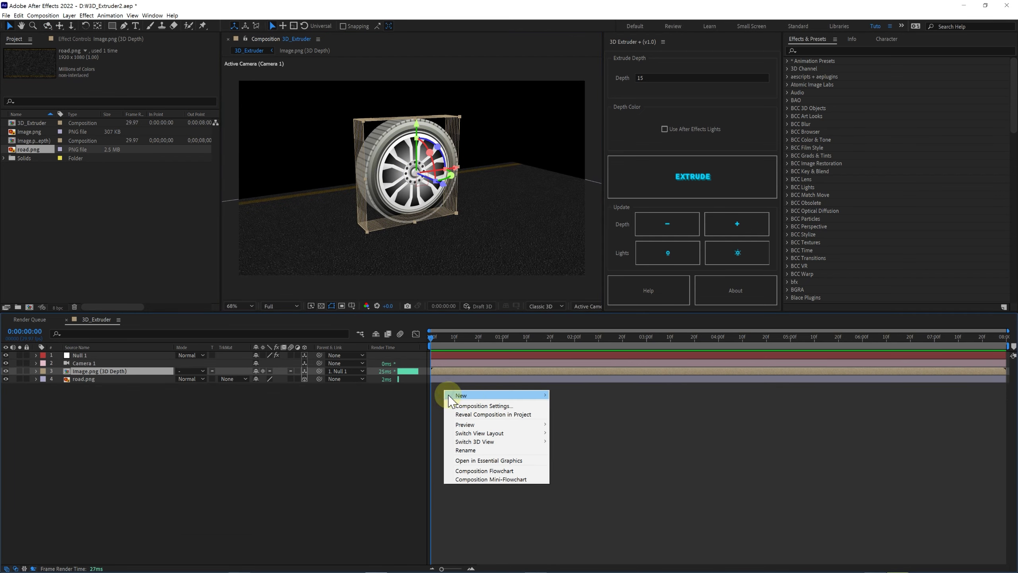
pyautogui.moveTo(539, 396)
pyautogui.click(567, 423)
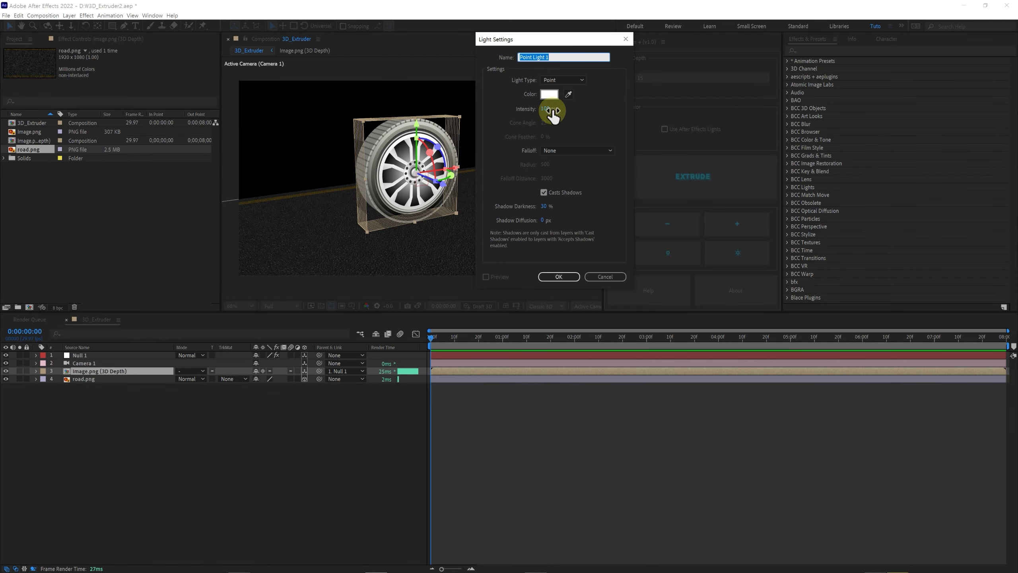
pyautogui.click(558, 276)
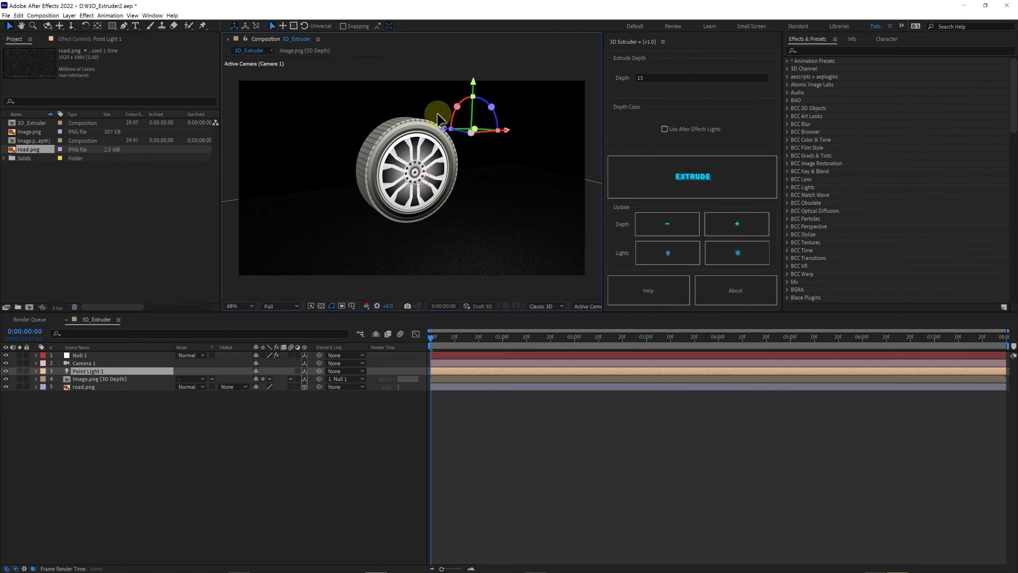
pyautogui.moveTo(411, 226); pyautogui.dragTo(495, 149)
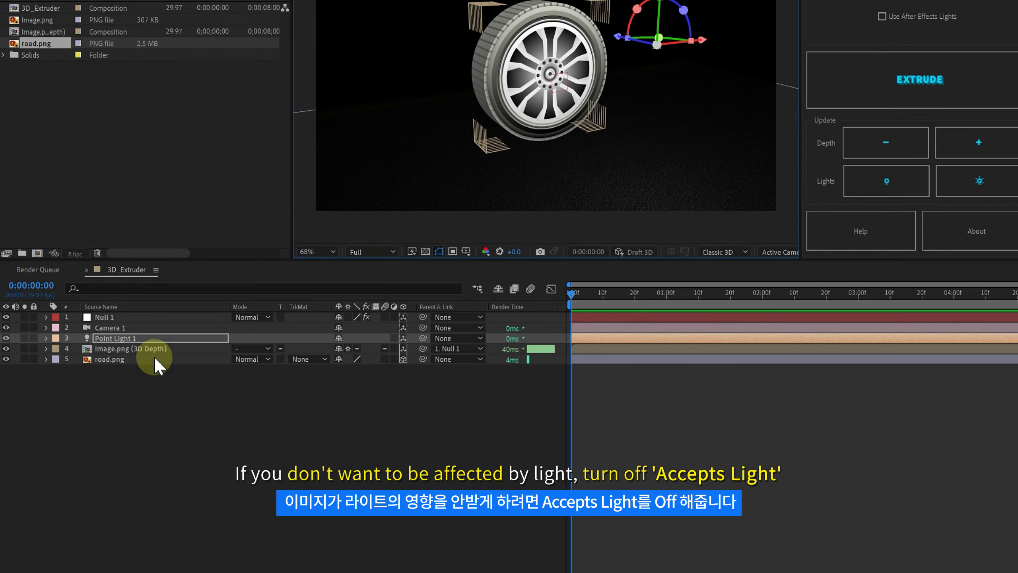
# Turn Accepts Lights off for the road.png layer
pyautogui.click(109, 387)
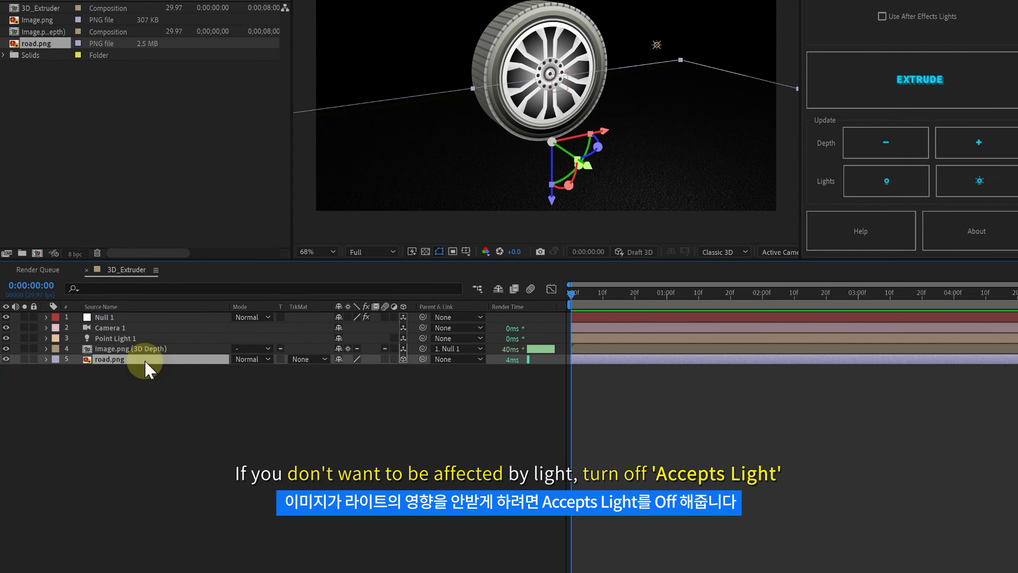
pyautogui.press('a')
pyautogui.press('a')
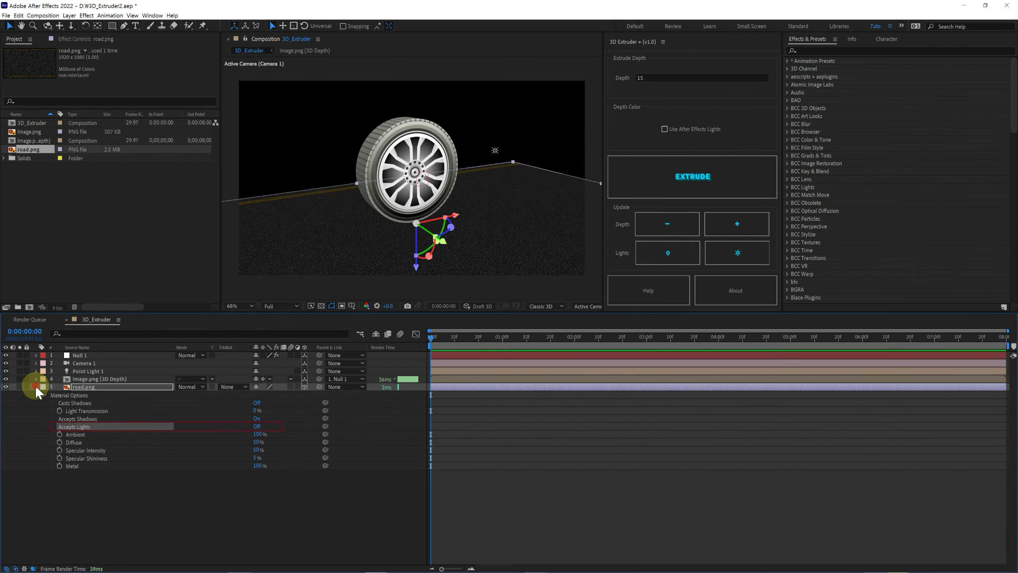
pyautogui.click(36, 387)
# Move Point Light 1 higher, to the wheel's upper right
pyautogui.click(88, 379)
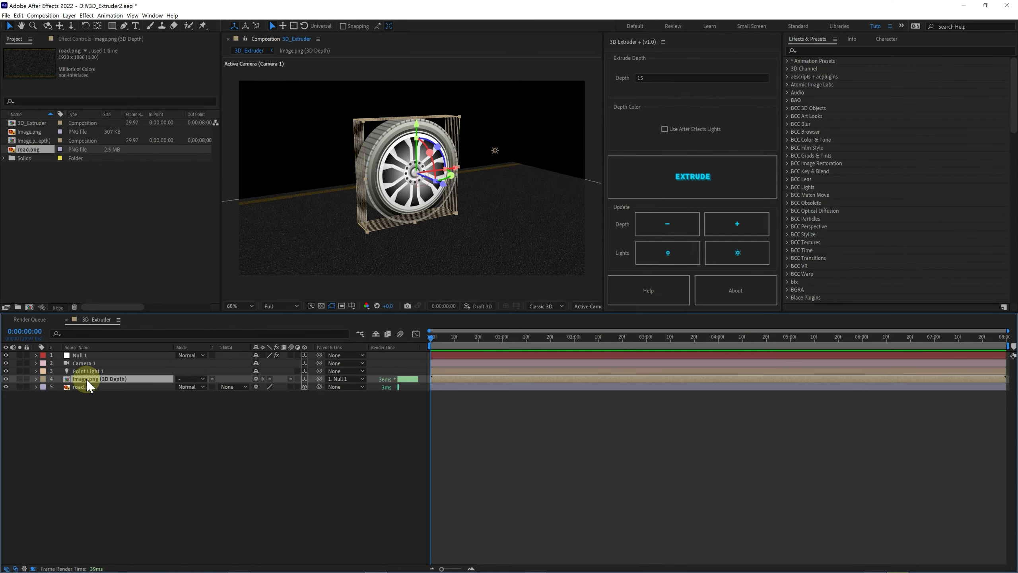
pyautogui.click(736, 253)
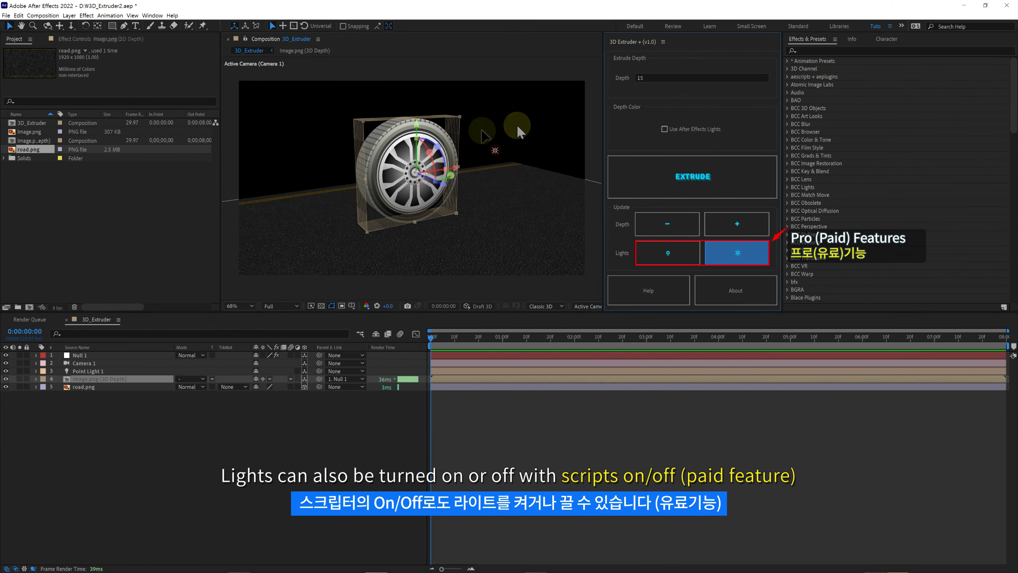
pyautogui.moveTo(361, 180)
pyautogui.mouseDown()
pyautogui.moveTo(349, 211)
pyautogui.moveTo(486, 134)
pyautogui.mouseUp()
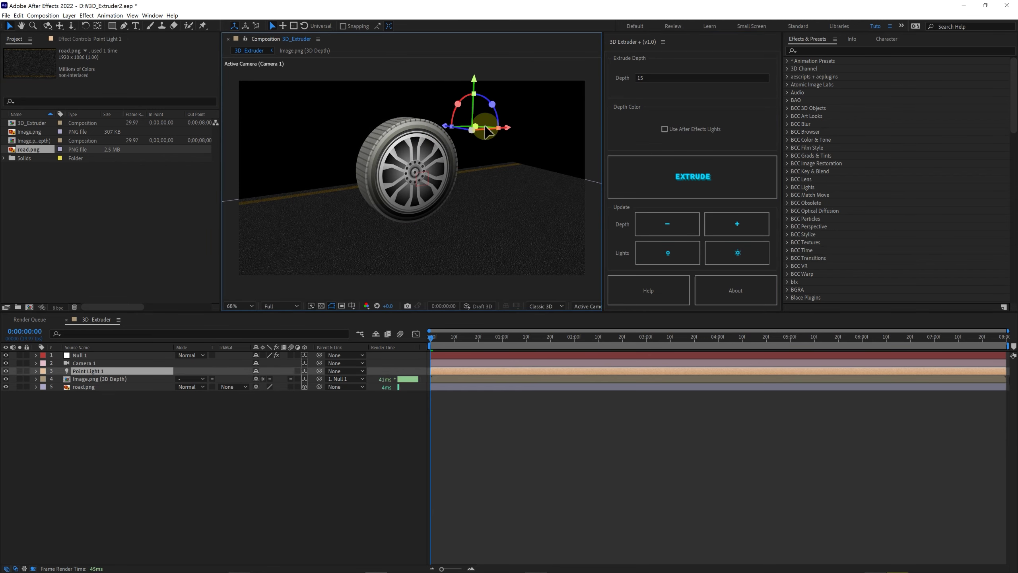
pyautogui.click(424, 175)
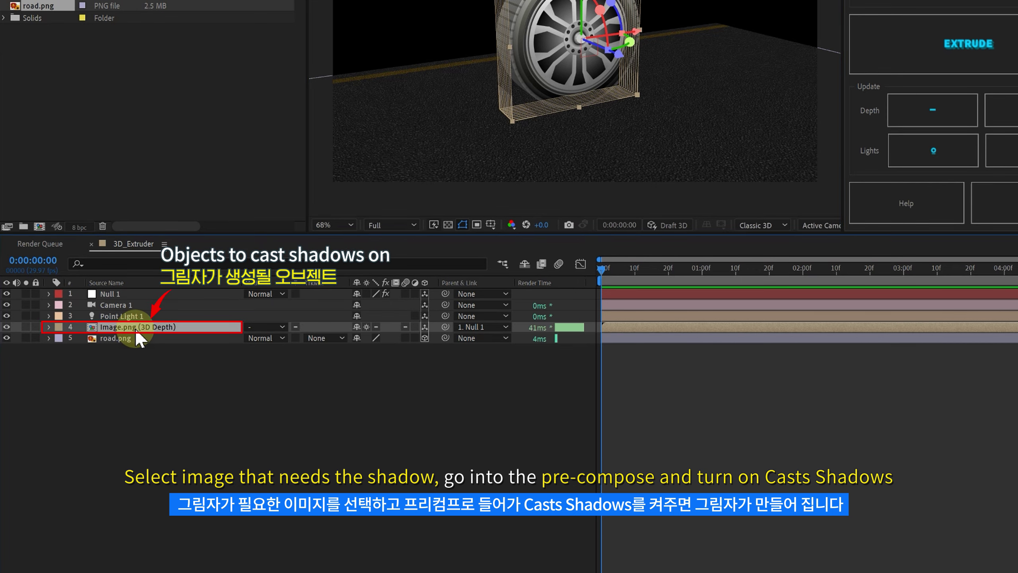
# Turn Casts Shadows on for all ten layers in the wheel precomp, then reposition the point light
pyautogui.doubleClick(136, 328)
pyautogui.hotkey('ctrl', 'a')
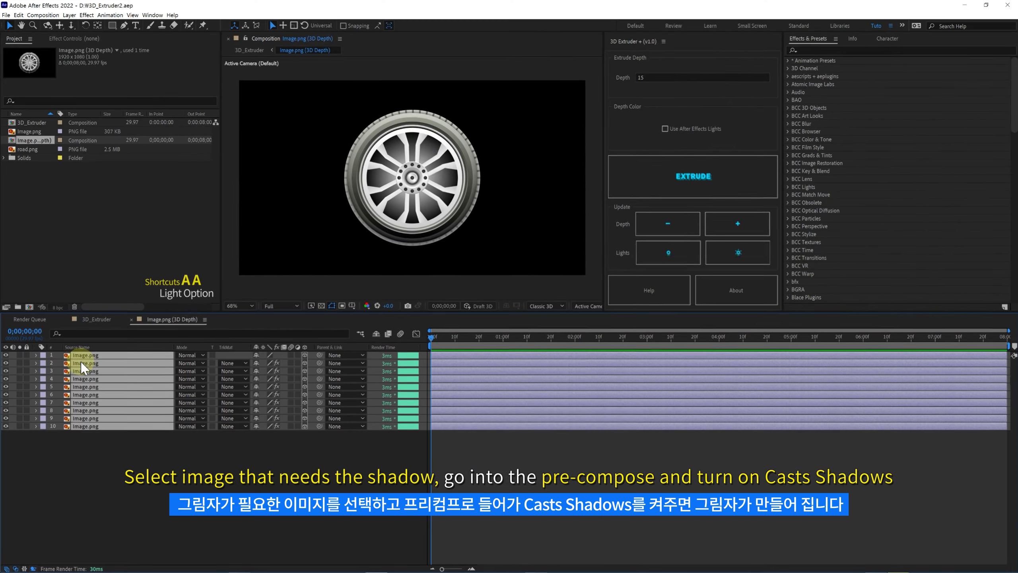
pyautogui.press('a')
pyautogui.press('a')
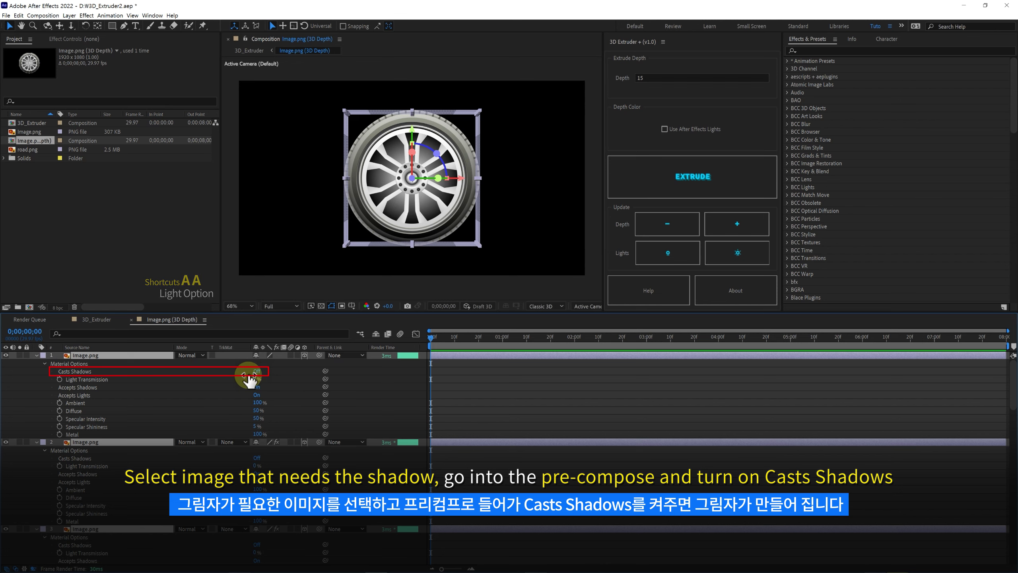
pyautogui.click(257, 371)
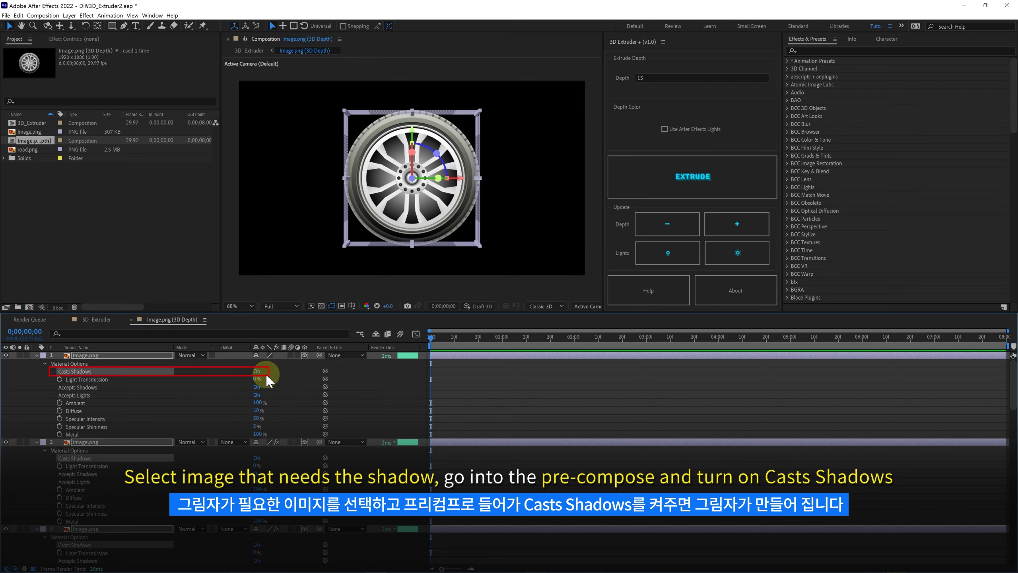
pyautogui.click(96, 320)
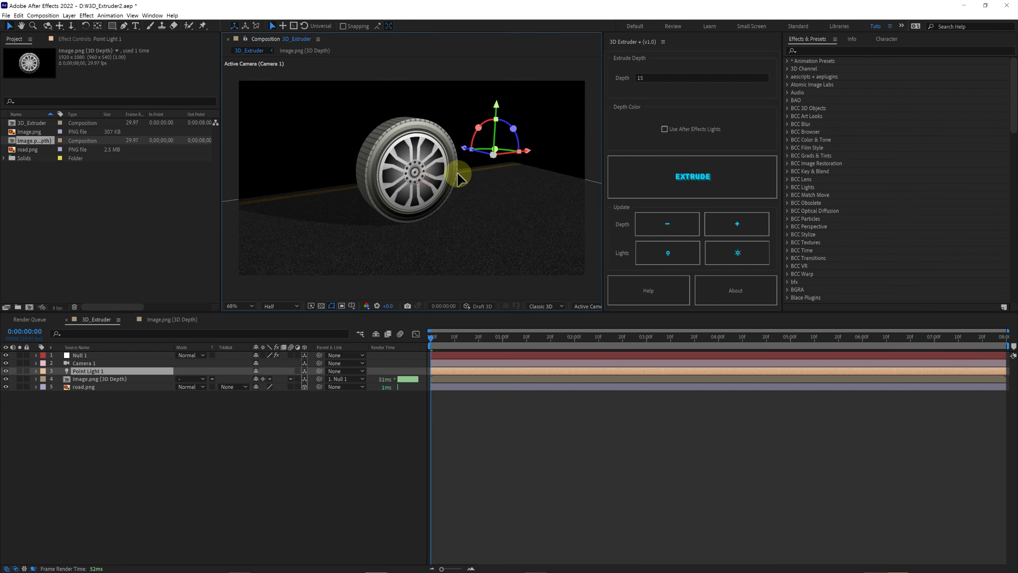
pyautogui.moveTo(403, 135)
pyautogui.mouseDown()
pyautogui.moveTo(251, 196)
pyautogui.moveTo(419, 253)
pyautogui.moveTo(501, 148)
pyautogui.mouseUp()
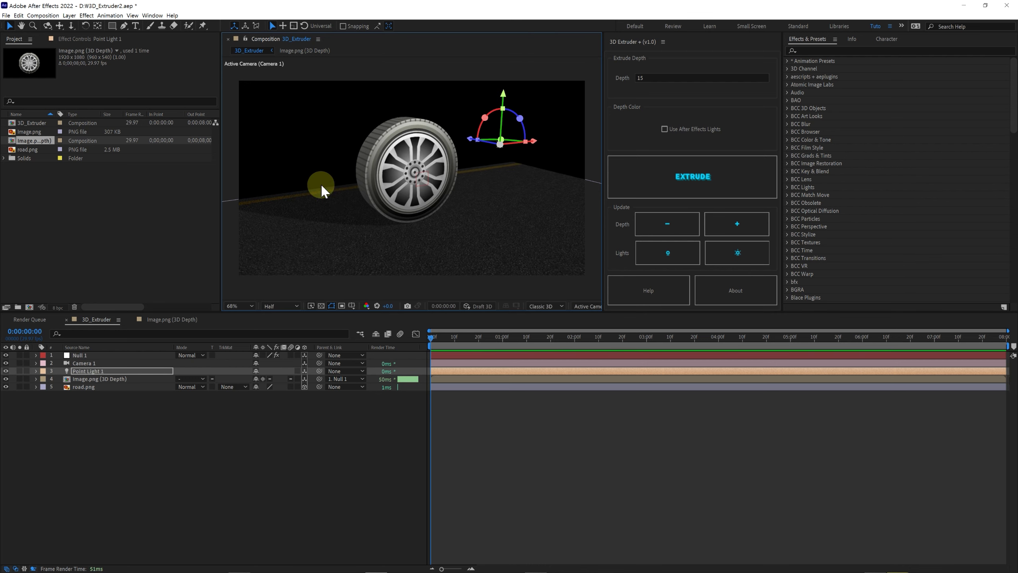
# Duplicate Point Light 1 and move Point Light 2 to the wheel's dark left side
pyautogui.click(334, 204)
pyautogui.press('c')
pyautogui.moveTo(447, 171); pyautogui.dragTo(496, 175)
pyautogui.click(413, 199)
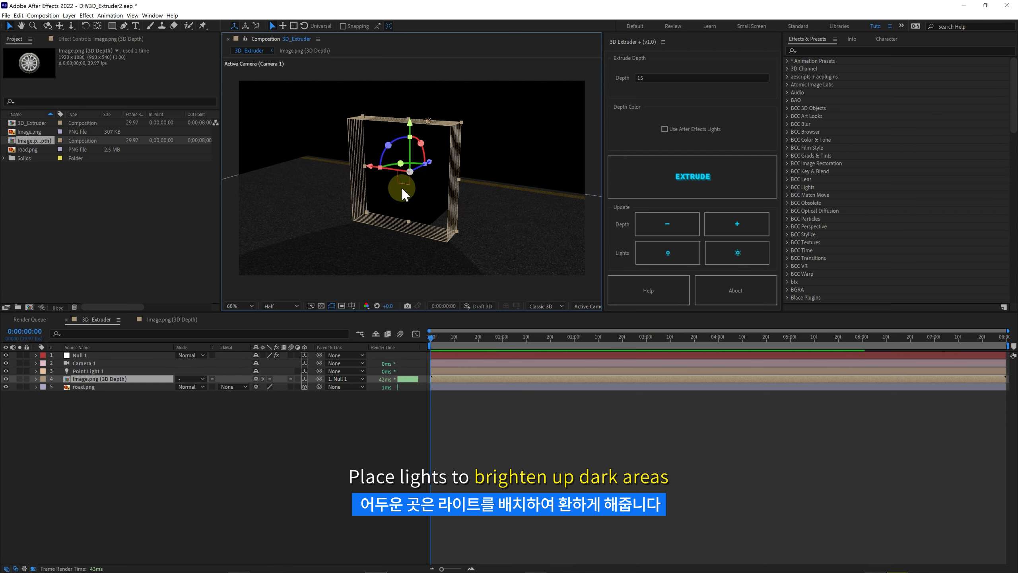
pyautogui.click(77, 372)
pyautogui.hotkey('ctrl', 'd')
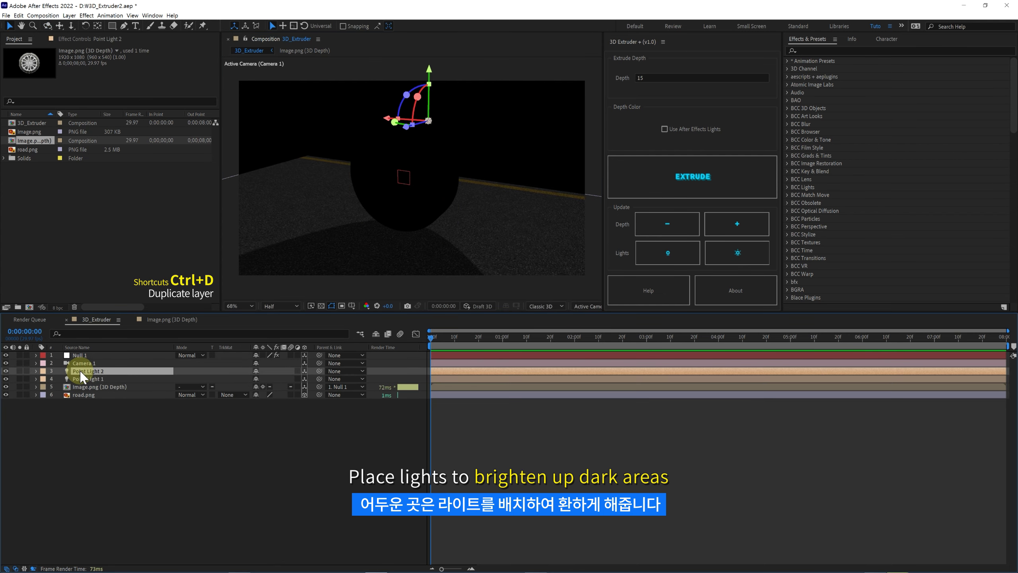
pyautogui.moveTo(405, 134)
pyautogui.mouseDown()
pyautogui.moveTo(273, 204)
pyautogui.moveTo(379, 170)
pyautogui.moveTo(545, 175)
pyautogui.moveTo(313, 168)
pyautogui.mouseUp()
# Shift the Image.png (3D Depth) wheel layer further left along X
pyautogui.press('c')
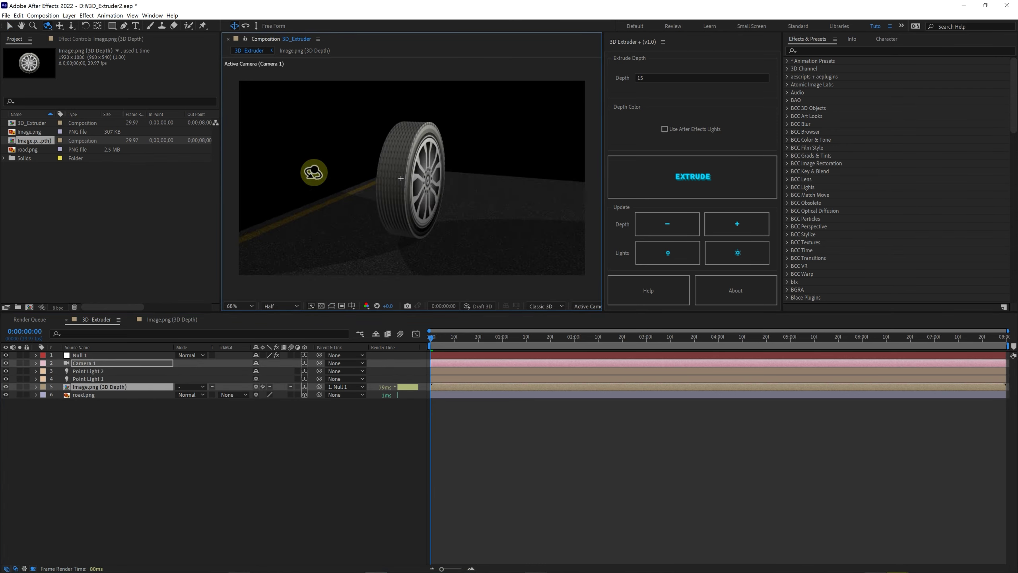
pyautogui.press('v')
pyautogui.moveTo(540, 163)
pyautogui.mouseDown()
pyautogui.moveTo(357, 213)
pyautogui.moveTo(479, 186)
pyautogui.moveTo(490, 191)
pyautogui.moveTo(360, 230)
pyautogui.moveTo(493, 211)
pyautogui.mouseUp()
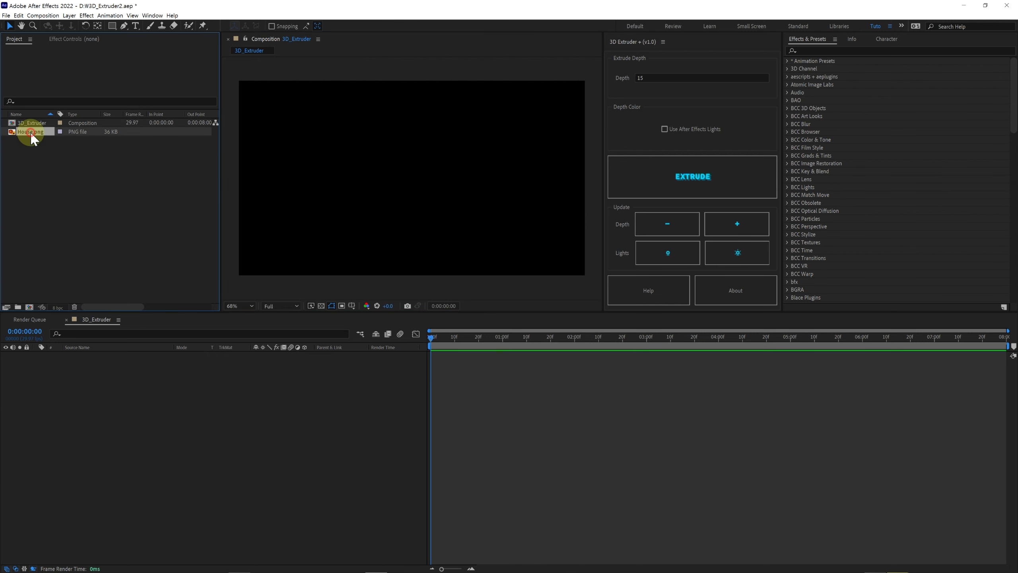
# Add House.png as a 3D layer and create a new Camera 1
pyautogui.moveTo(100, 390); pyautogui.dragTo(101, 391)
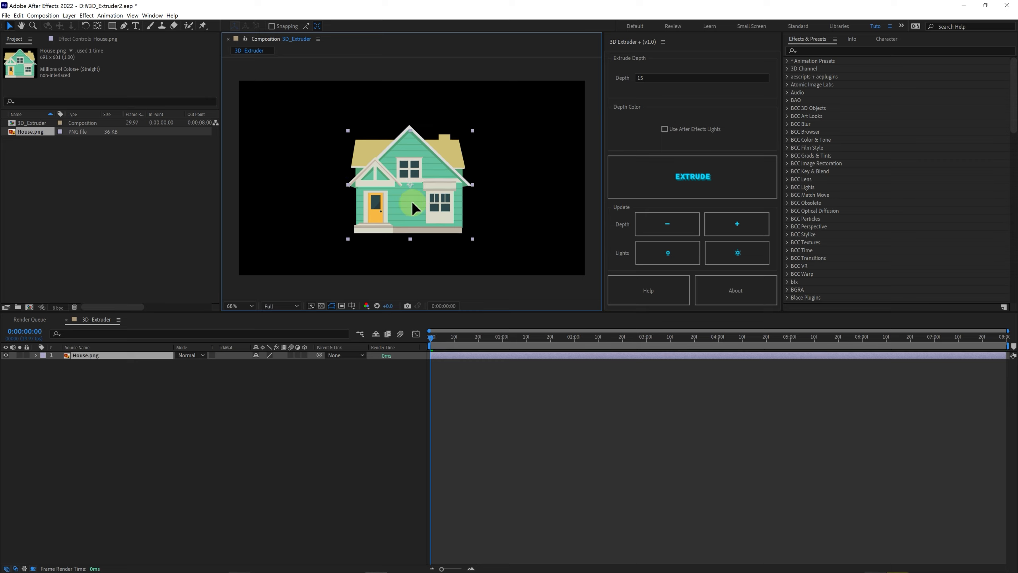
pyautogui.click(324, 348)
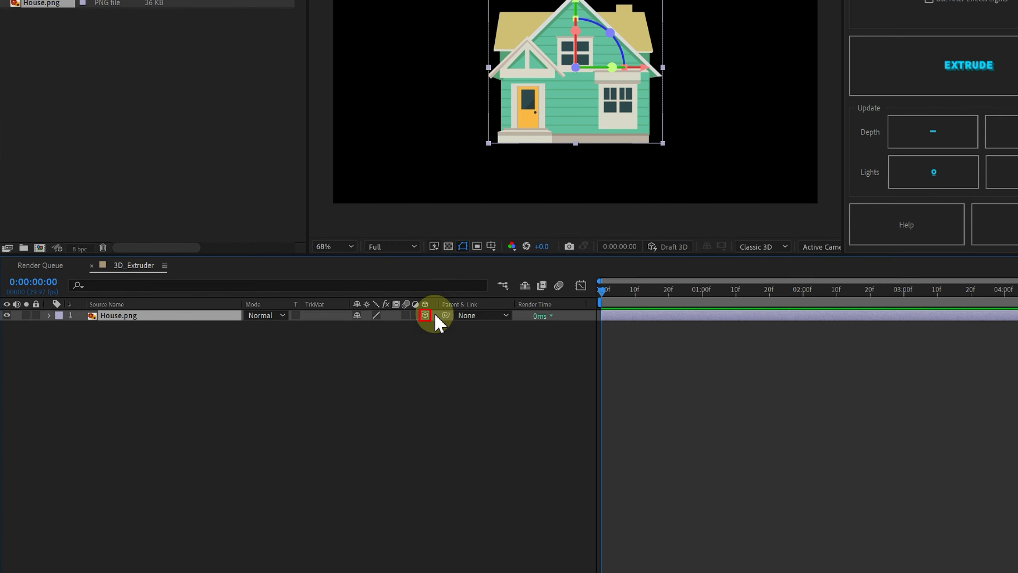
pyautogui.rightClick(411, 329)
pyautogui.moveTo(452, 339)
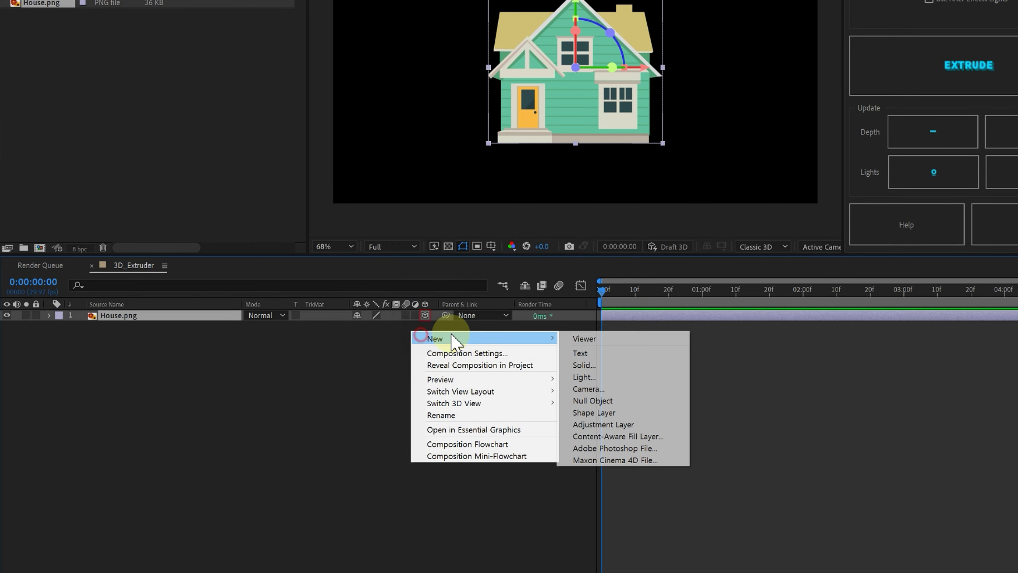
pyautogui.click(602, 388)
pyautogui.click(523, 296)
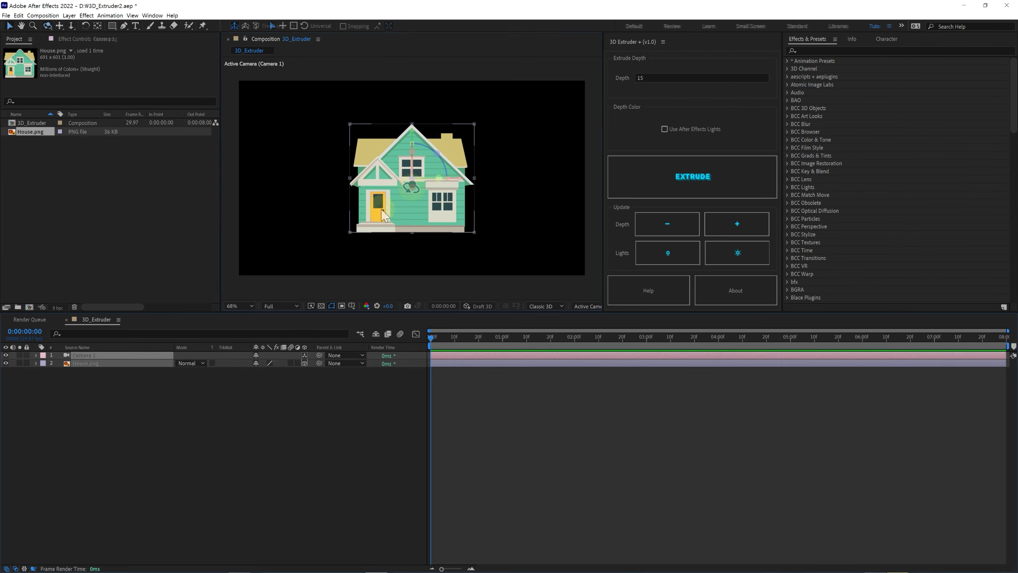
# Angle the view on the house and extrude it with 3D Extruder+
pyautogui.moveTo(415, 153); pyautogui.dragTo(404, 193)
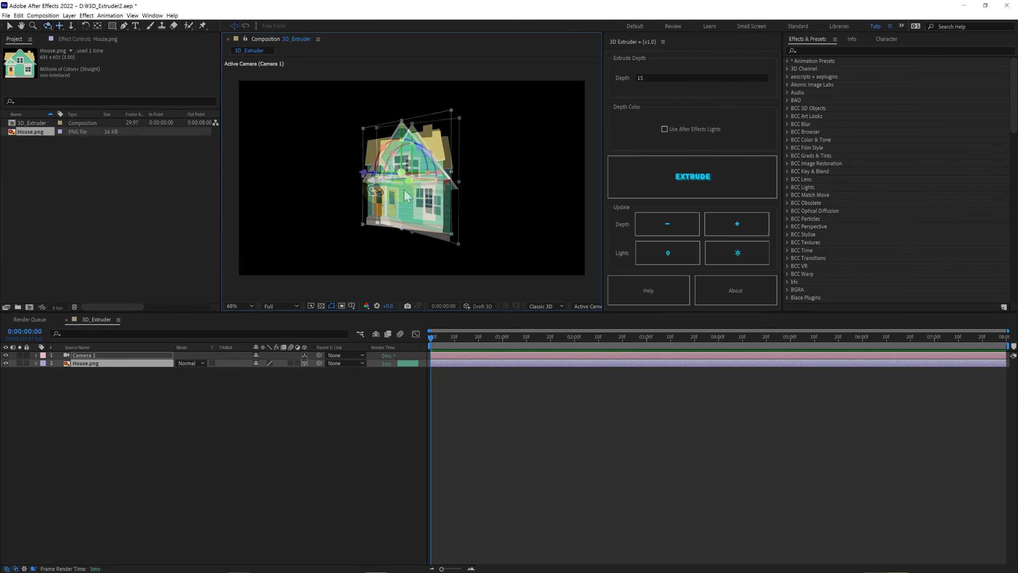
pyautogui.press('v')
pyautogui.click(680, 183)
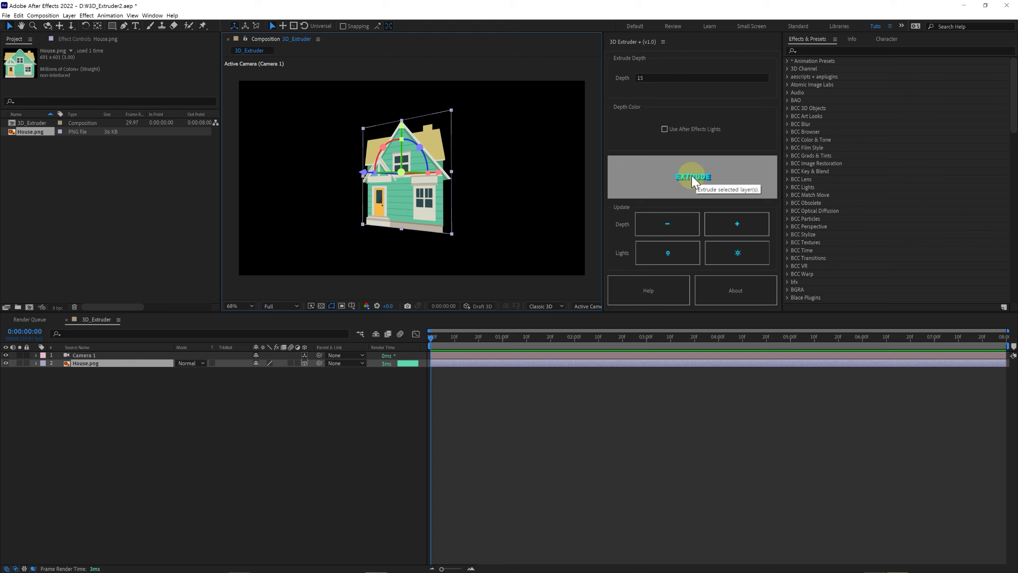
# Raise Null 1's z-offset to 104 to deepen the house extrusion
pyautogui.click(730, 223)
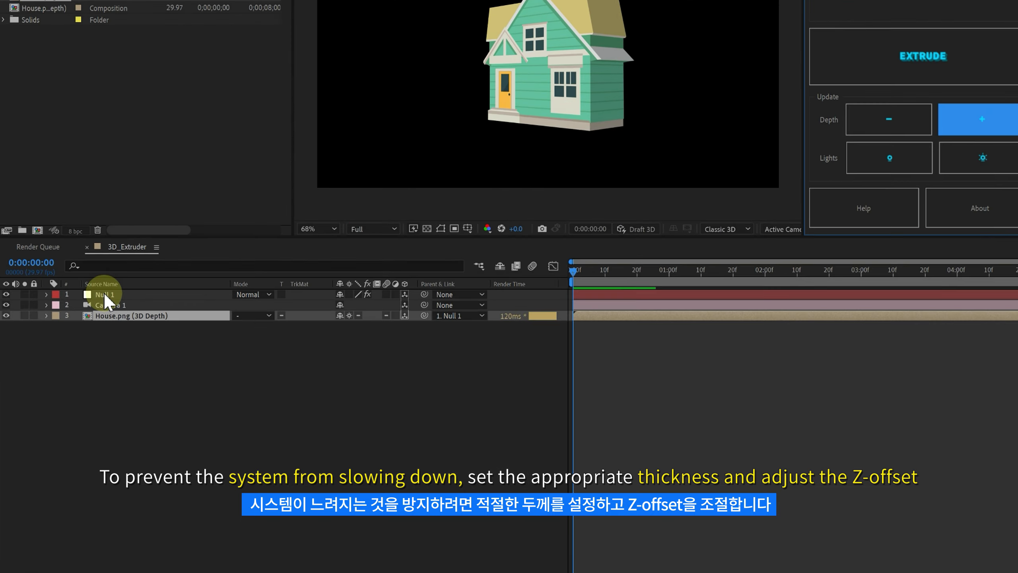
pyautogui.click(74, 355)
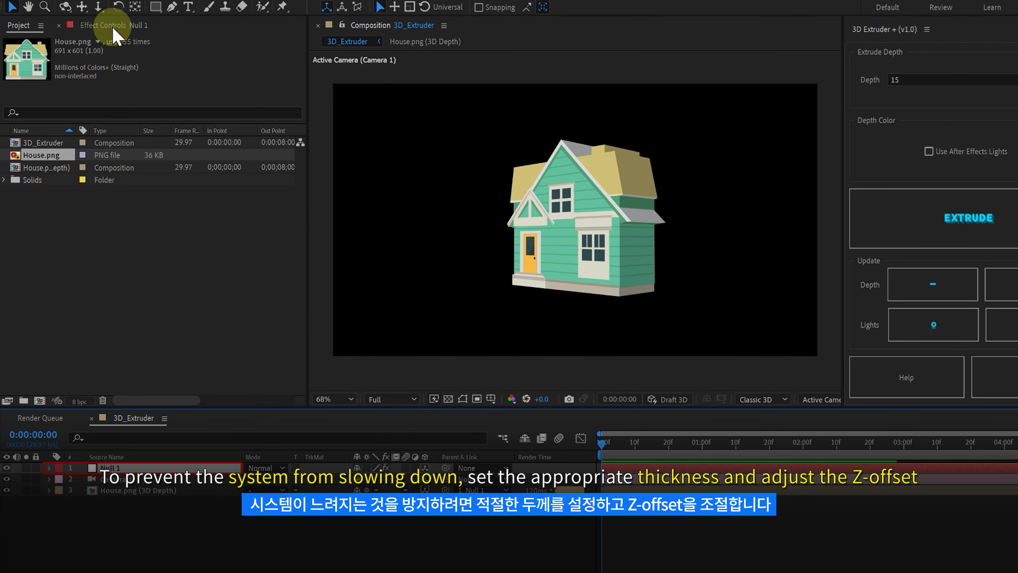
pyautogui.click(113, 27)
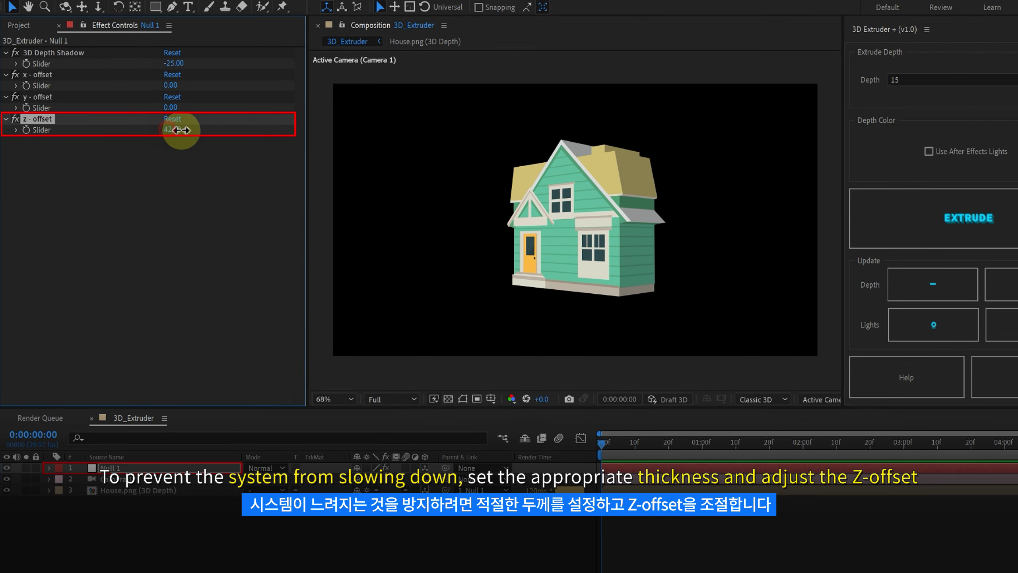
pyautogui.moveTo(174, 129); pyautogui.dragTo(217, 131)
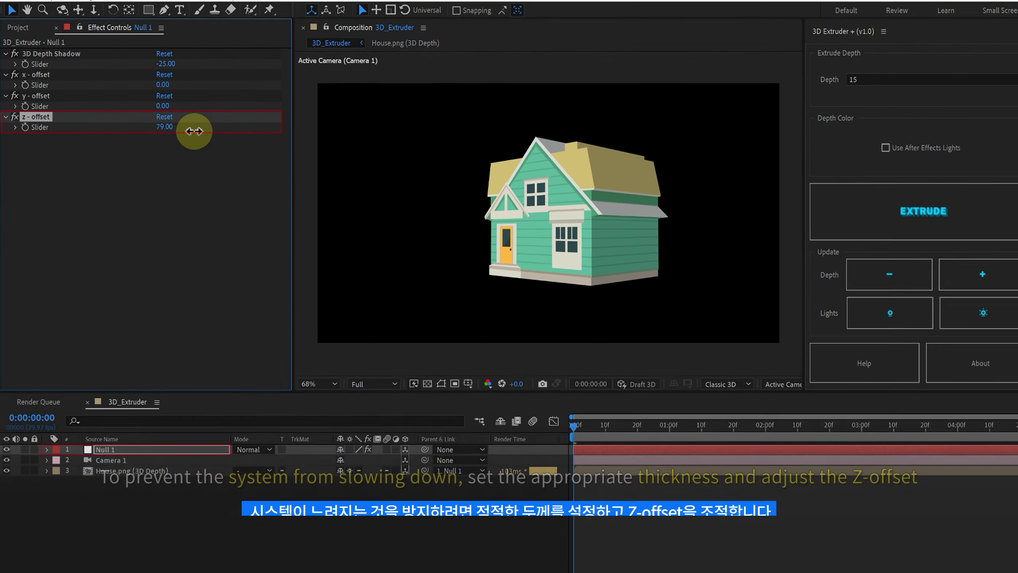
# Orbit the camera to check the house's thick sides, then deselect the house
pyautogui.press('c')
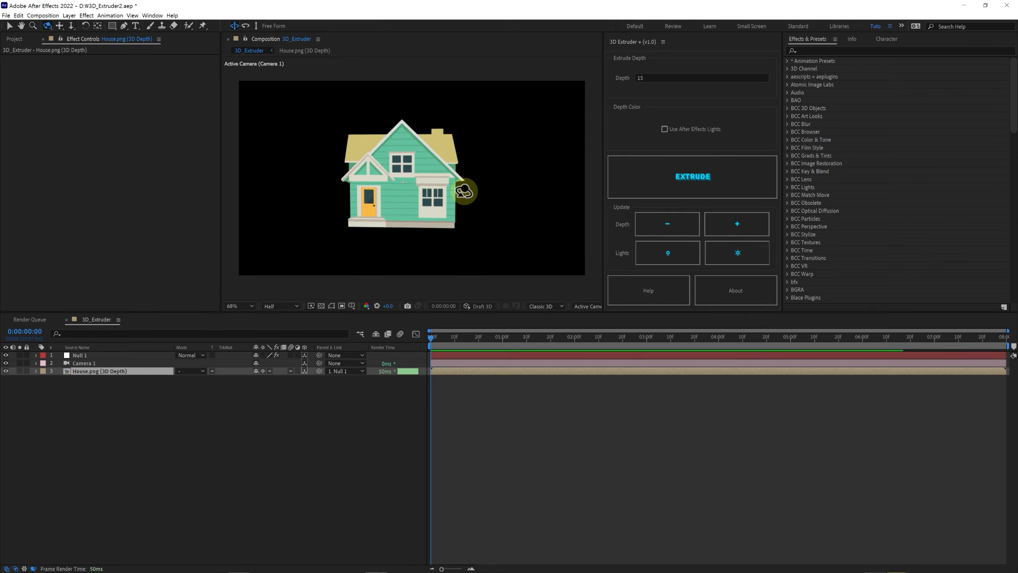
pyautogui.moveTo(466, 186)
pyautogui.mouseDown()
pyautogui.moveTo(425, 221)
pyautogui.moveTo(388, 178)
pyautogui.moveTo(403, 192)
pyautogui.mouseUp()
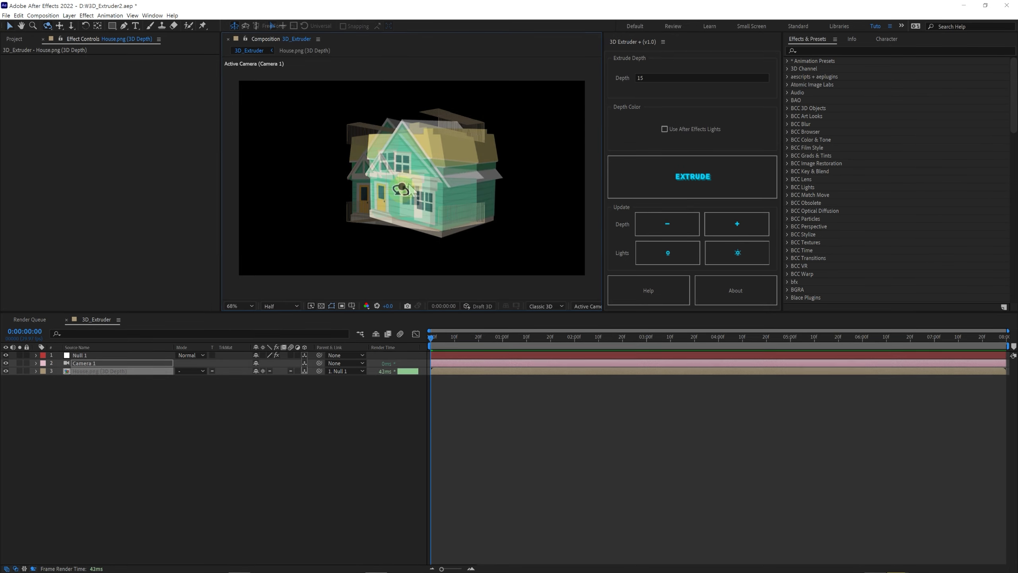
pyautogui.press('v')
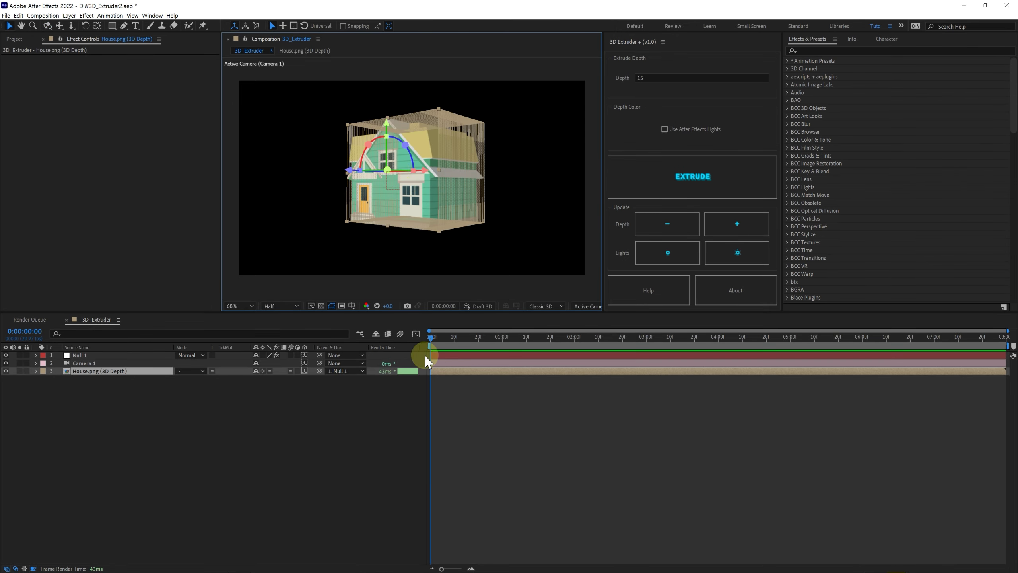
pyautogui.click(437, 378)
pyautogui.rightClick(437, 377)
# Add Point Light 1 above the house and update the extruder's lights
pyautogui.moveTo(491, 385)
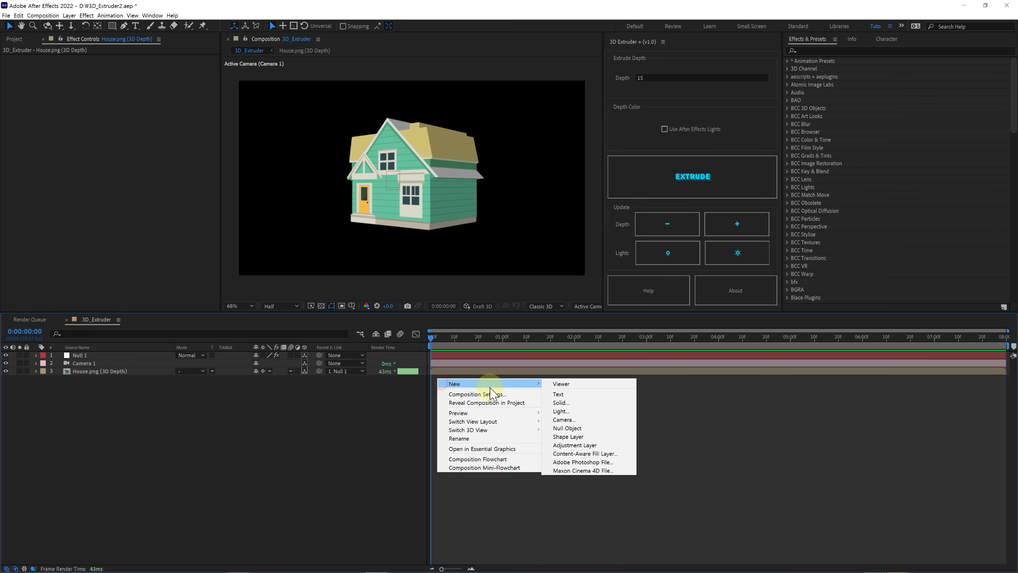
pyautogui.click(568, 412)
pyautogui.click(560, 277)
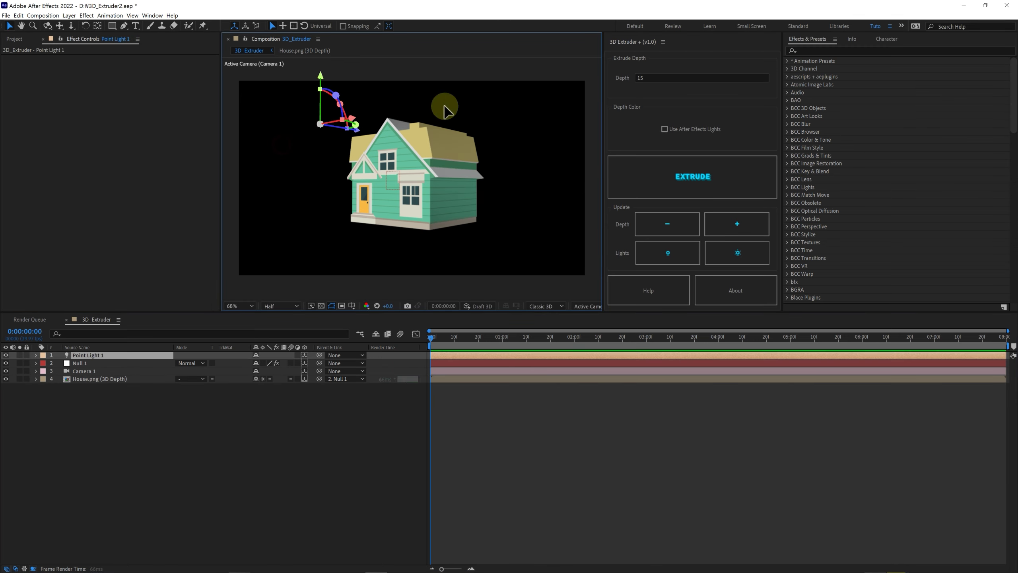
pyautogui.moveTo(443, 102)
pyautogui.mouseDown()
pyautogui.moveTo(347, 149)
pyautogui.moveTo(425, 112)
pyautogui.moveTo(468, 114)
pyautogui.mouseUp()
pyautogui.click(114, 379)
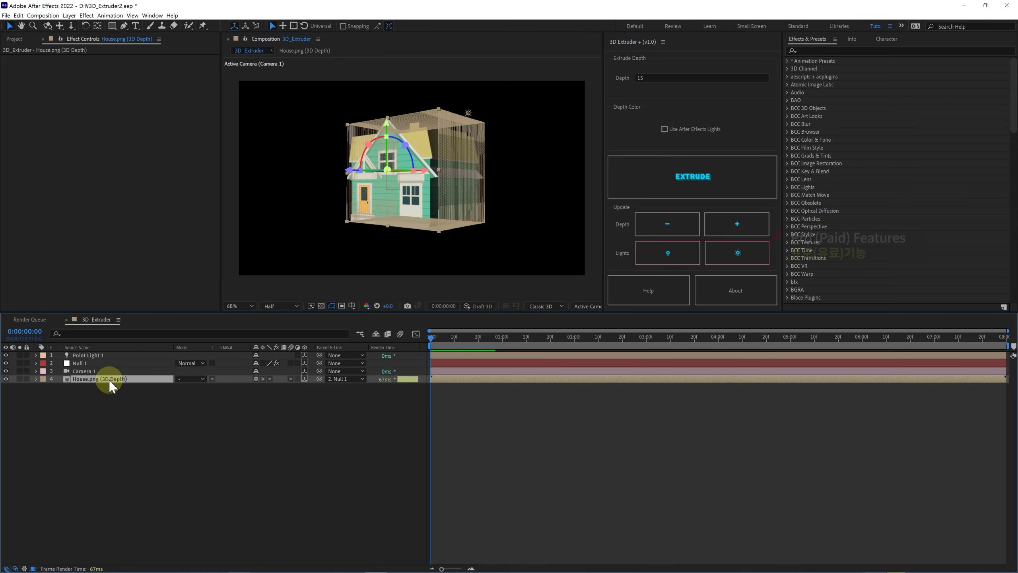
pyautogui.click(737, 260)
pyautogui.moveTo(325, 130)
pyautogui.mouseDown()
pyautogui.moveTo(482, 216)
pyautogui.moveTo(442, 103)
pyautogui.mouseUp()
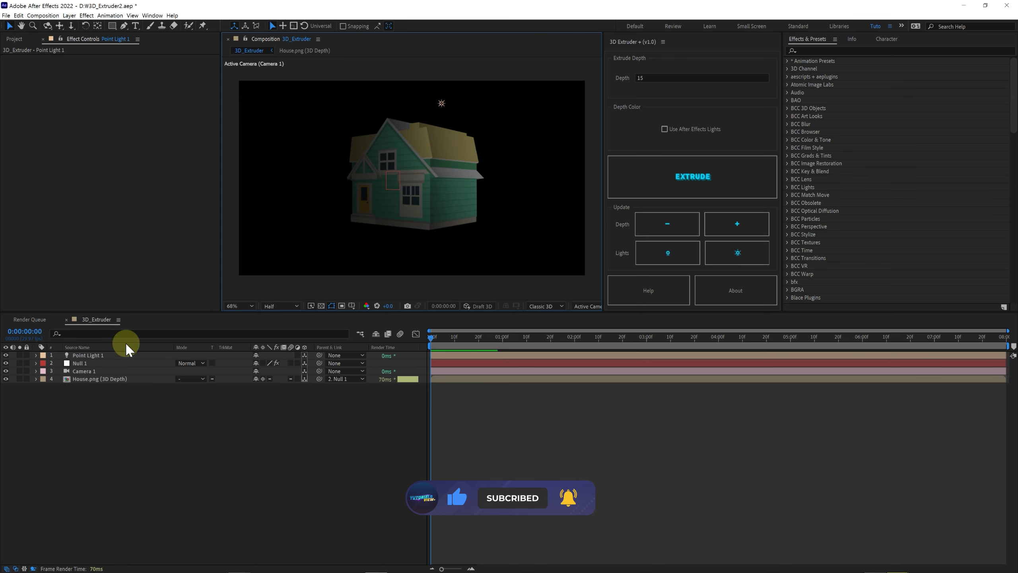
# Duplicate Point Light 1 and move Point Light 2 to the house's left
pyautogui.click(100, 355)
pyautogui.hotkey('ctrl', 'd')
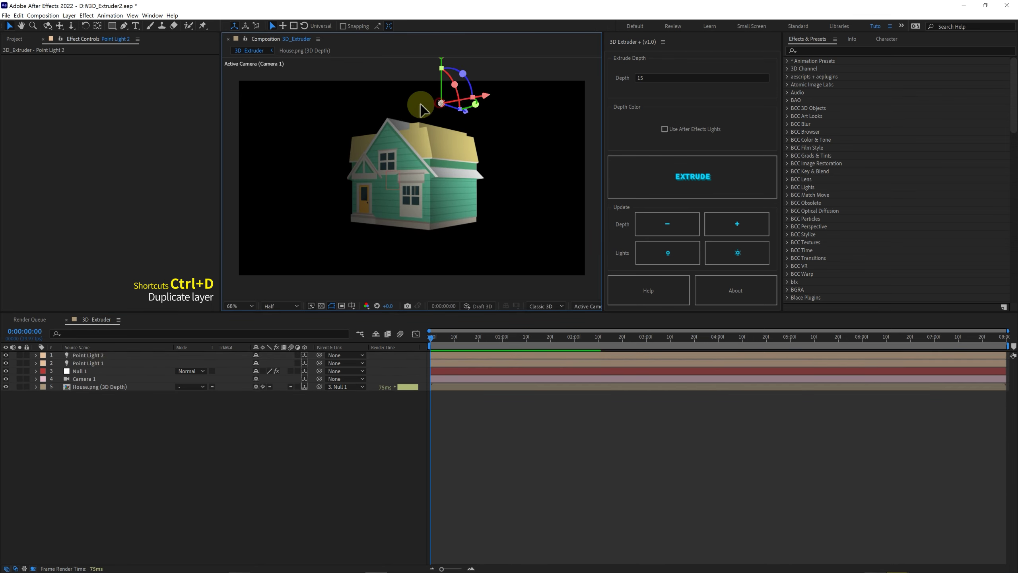
pyautogui.moveTo(441, 103); pyautogui.dragTo(302, 142)
pyautogui.click(114, 355)
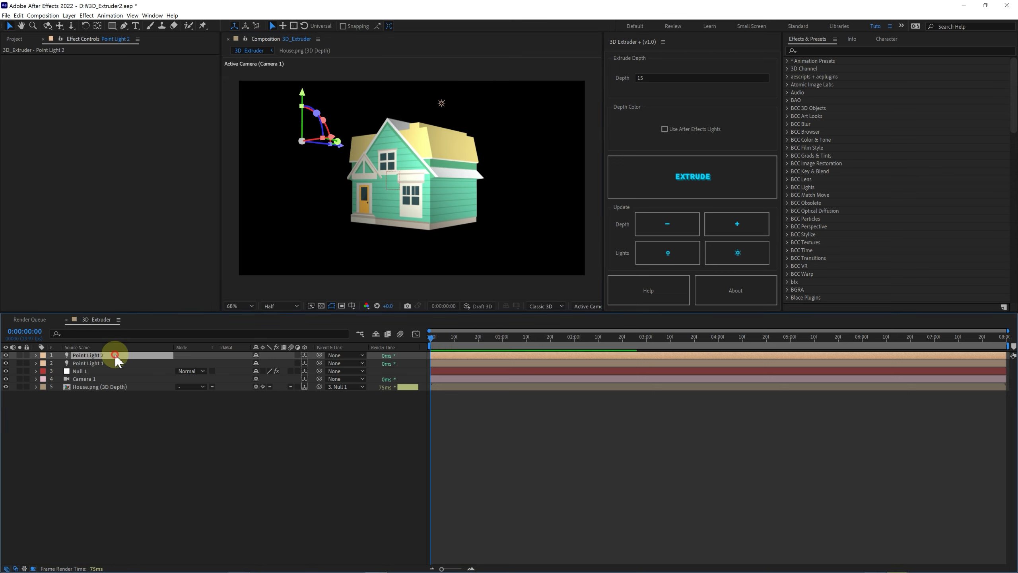
# Make Point Light 2 red with Inverse Square Clamped falloff, placed in front of the house
pyautogui.press('a')
pyautogui.press('a')
pyautogui.click(258, 379)
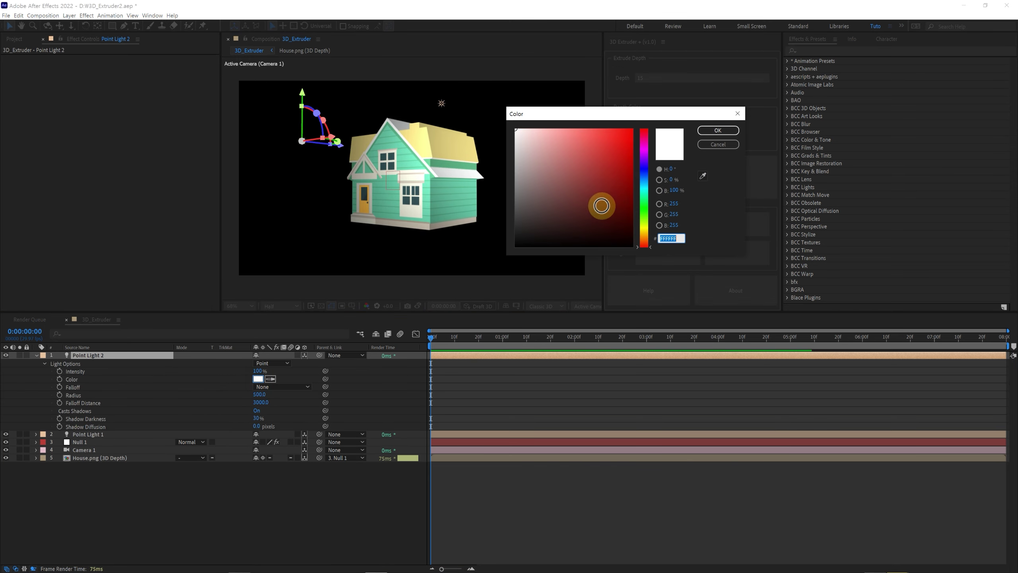
pyautogui.click(717, 131)
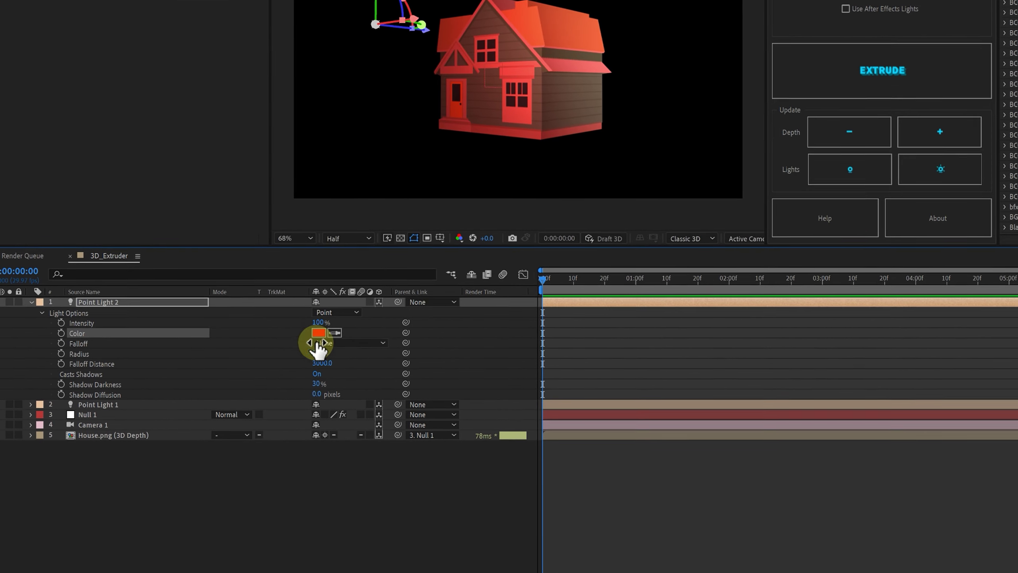
pyautogui.click(263, 387)
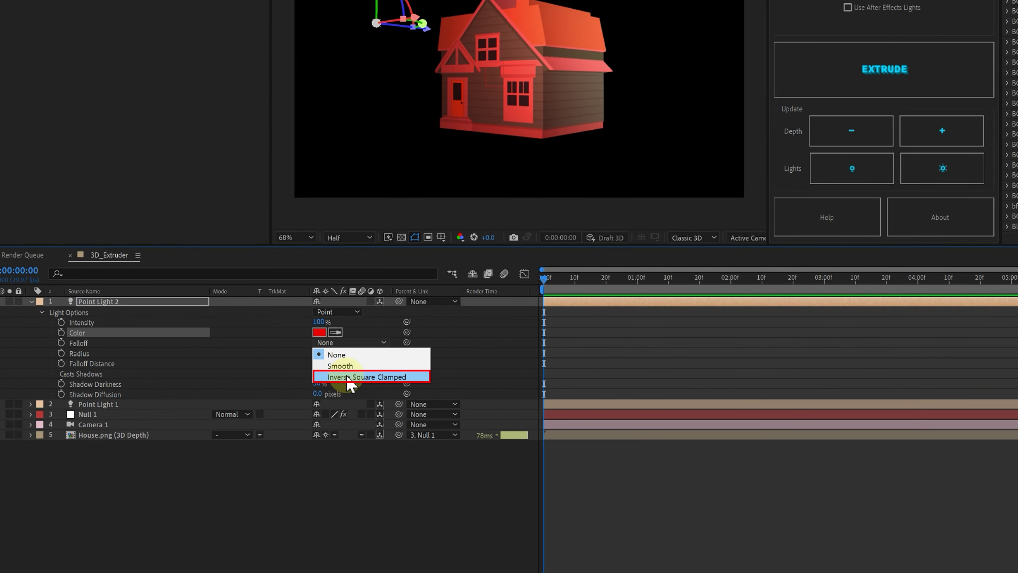
pyautogui.click(346, 378)
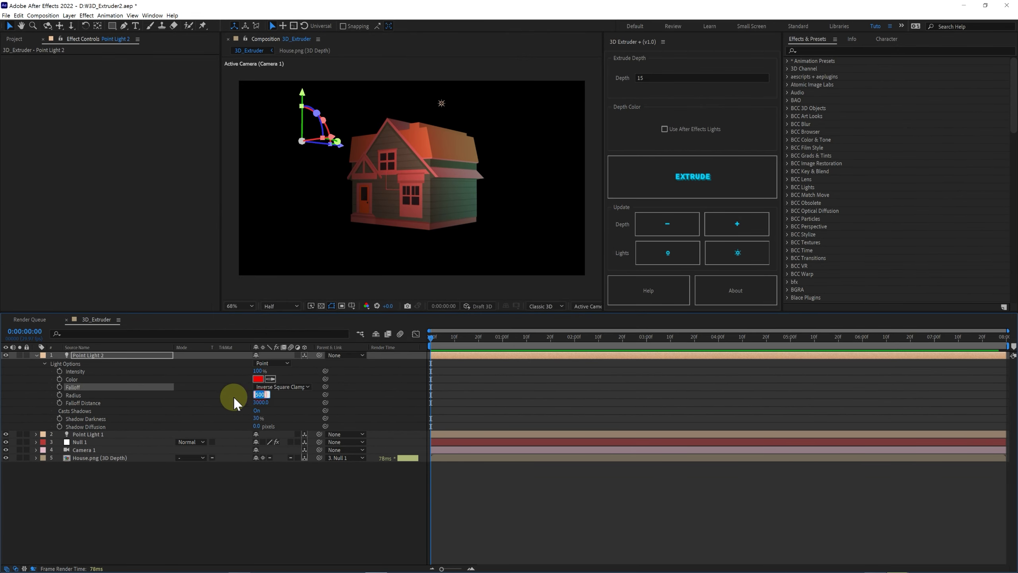
pyautogui.moveTo(301, 141); pyautogui.dragTo(410, 141)
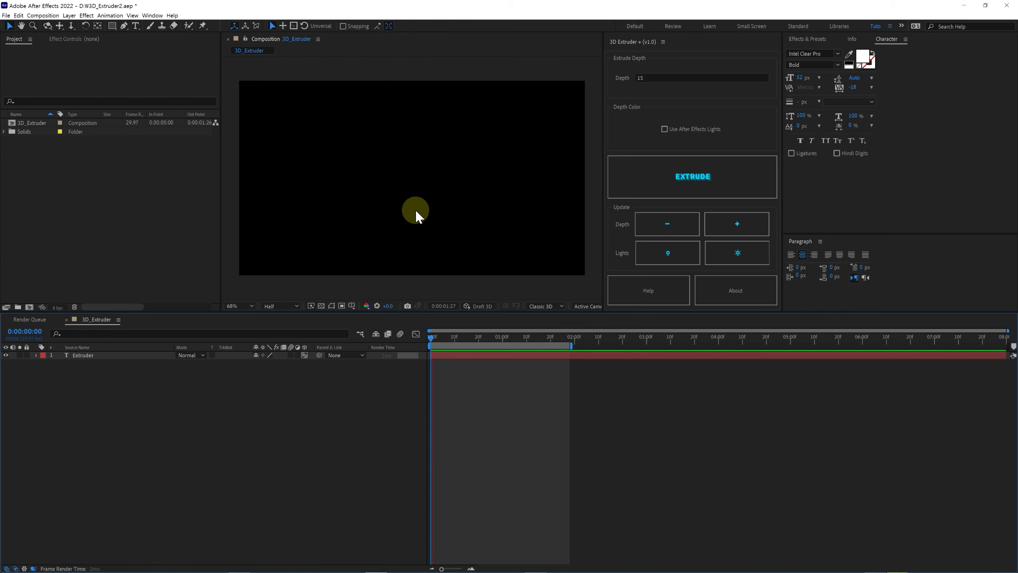
# Preview the text animation to frame 18, then extrude the Extruder text layer with 3D Extruder+
pyautogui.moveTo(515, 337); pyautogui.dragTo(470, 355)
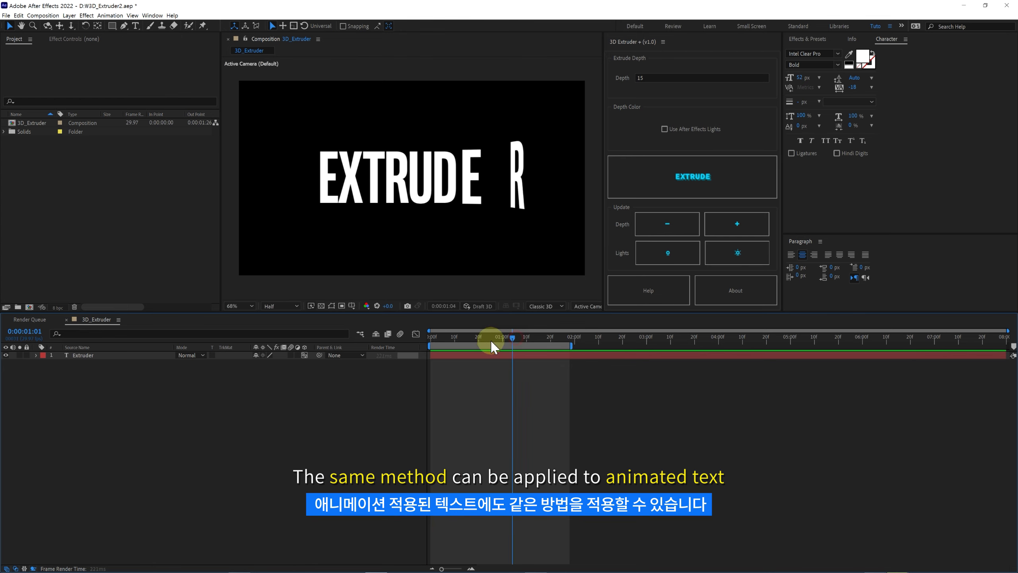
pyautogui.click(469, 355)
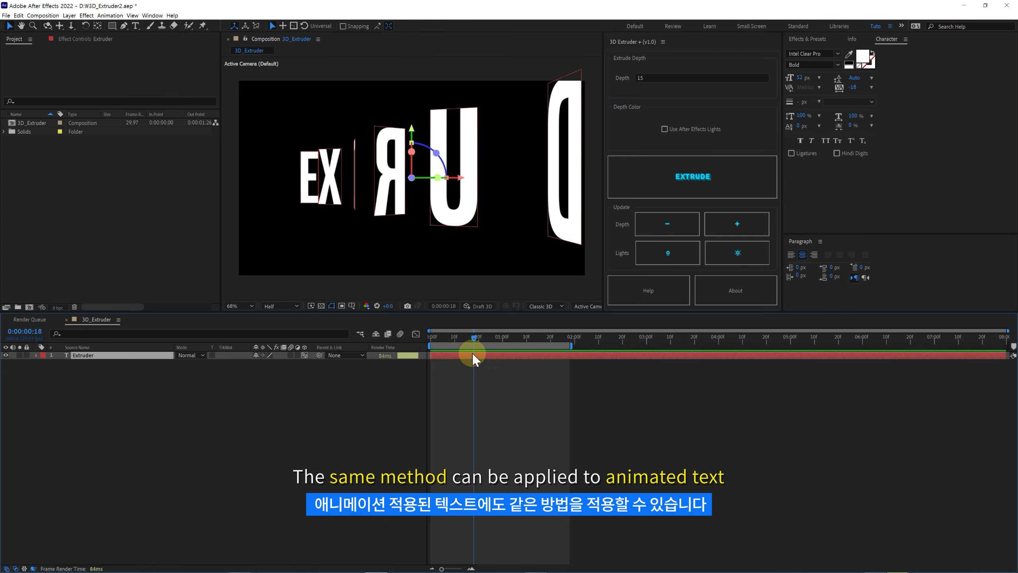
pyautogui.click(691, 184)
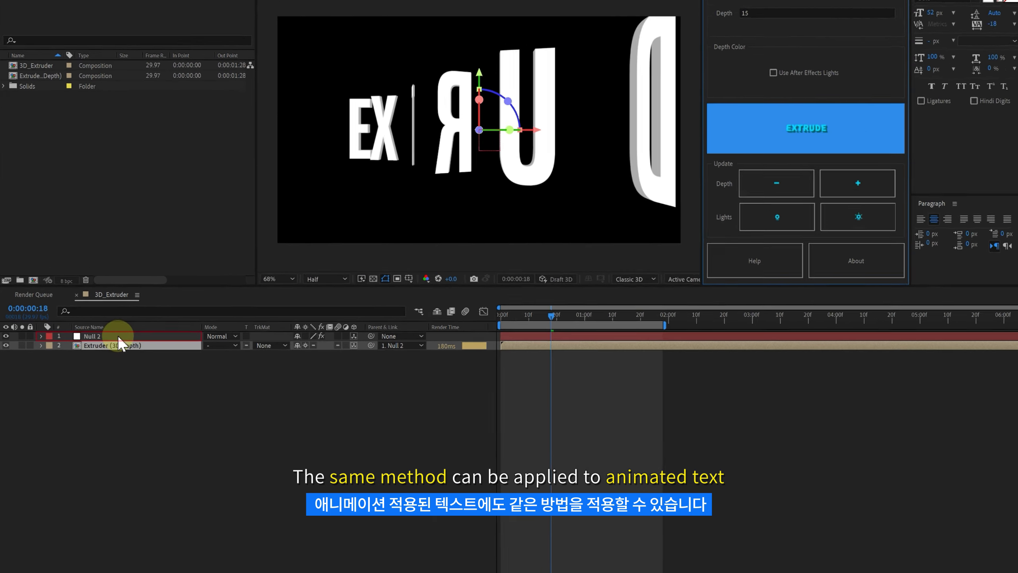
# On Null 2, set the 3D Depth Shadow to -70 and the z-offset to 67
pyautogui.click(96, 355)
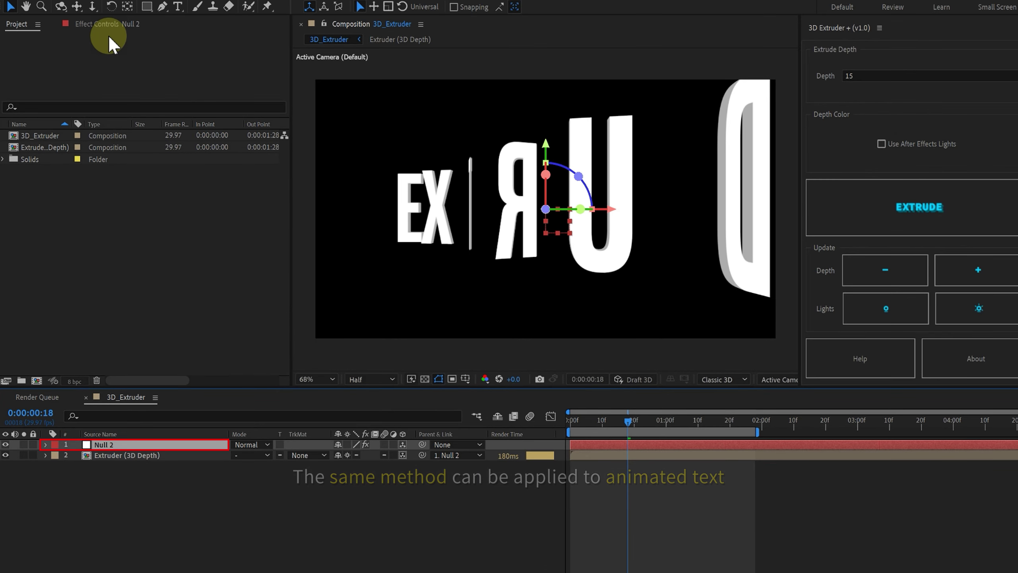
pyautogui.click(97, 23)
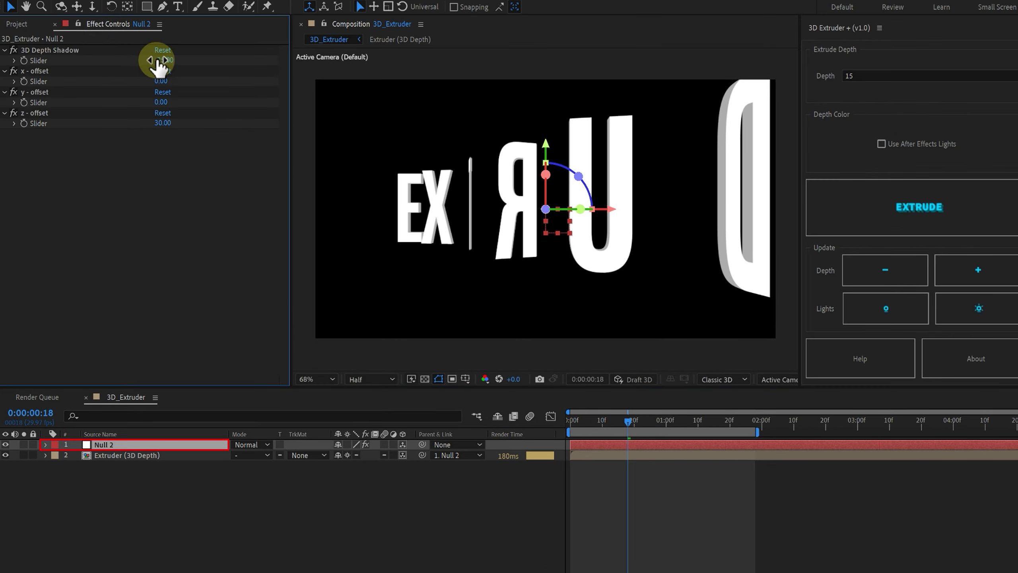
pyautogui.moveTo(134, 59); pyautogui.dragTo(129, 61)
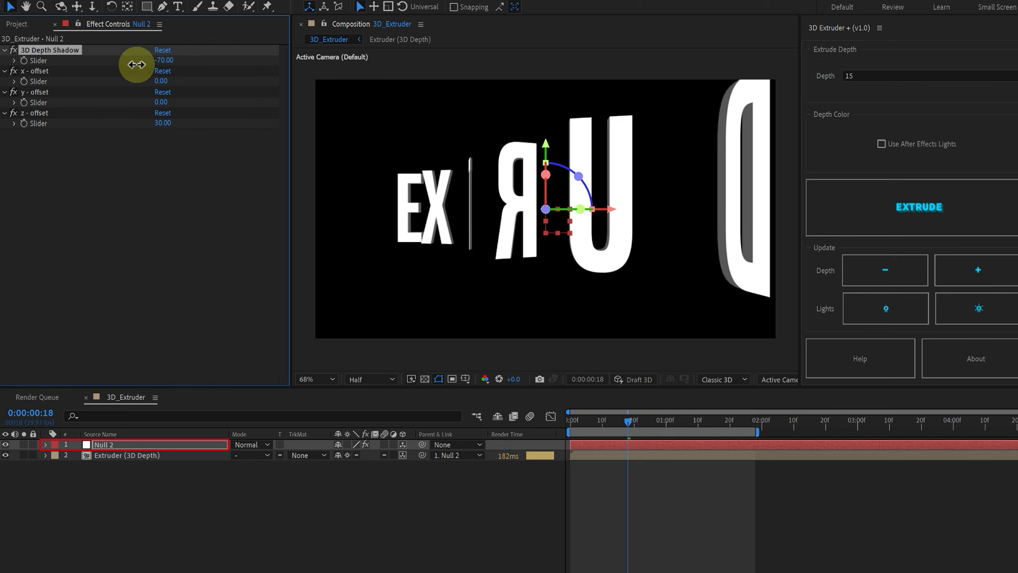
pyautogui.moveTo(165, 123); pyautogui.dragTo(176, 123)
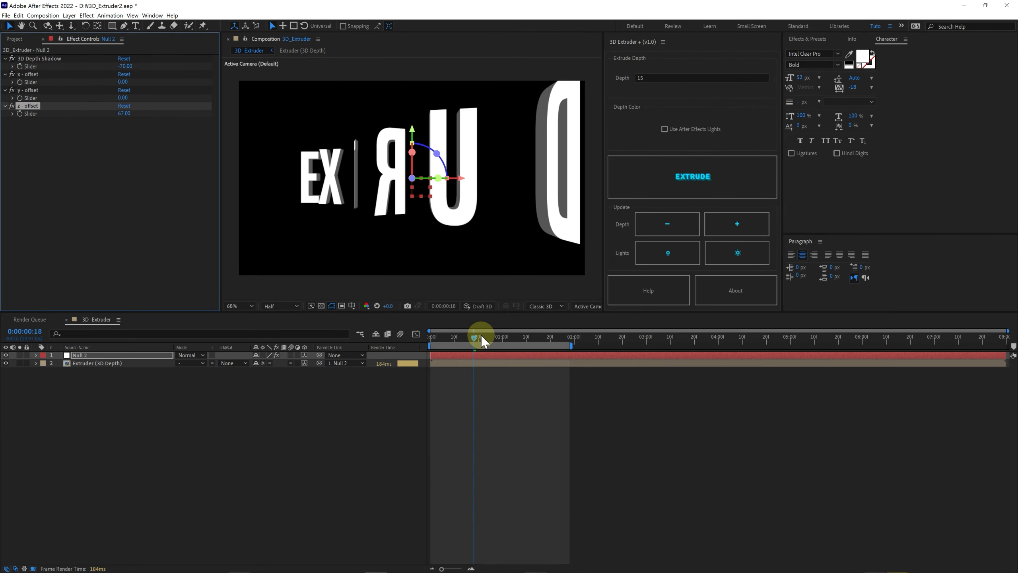
# Check the text at a later frame, then set Null 2's y-offset to 16
pyautogui.moveTo(481, 336); pyautogui.dragTo(548, 339)
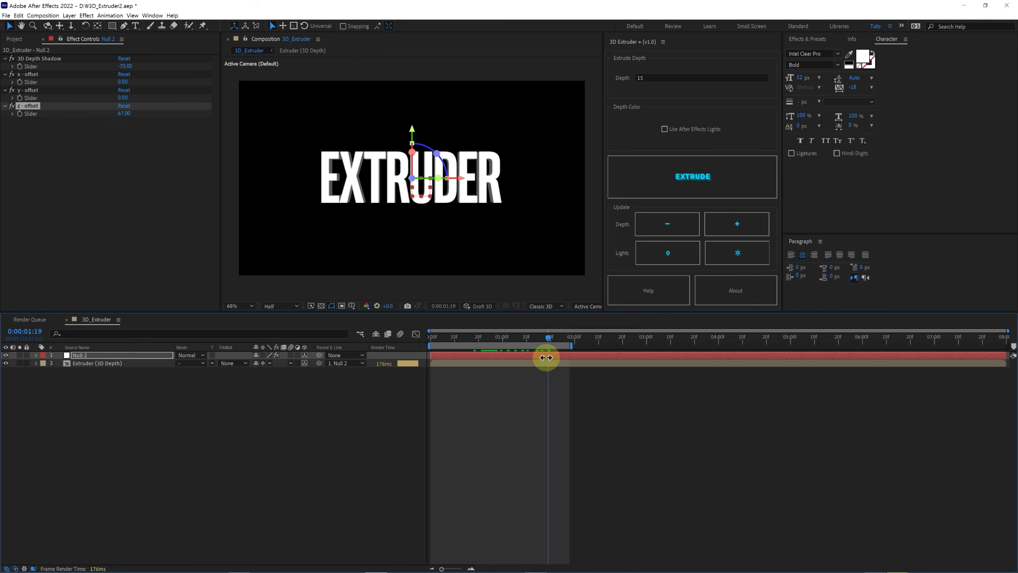
pyautogui.click(537, 408)
pyautogui.moveTo(122, 100); pyautogui.dragTo(126, 98)
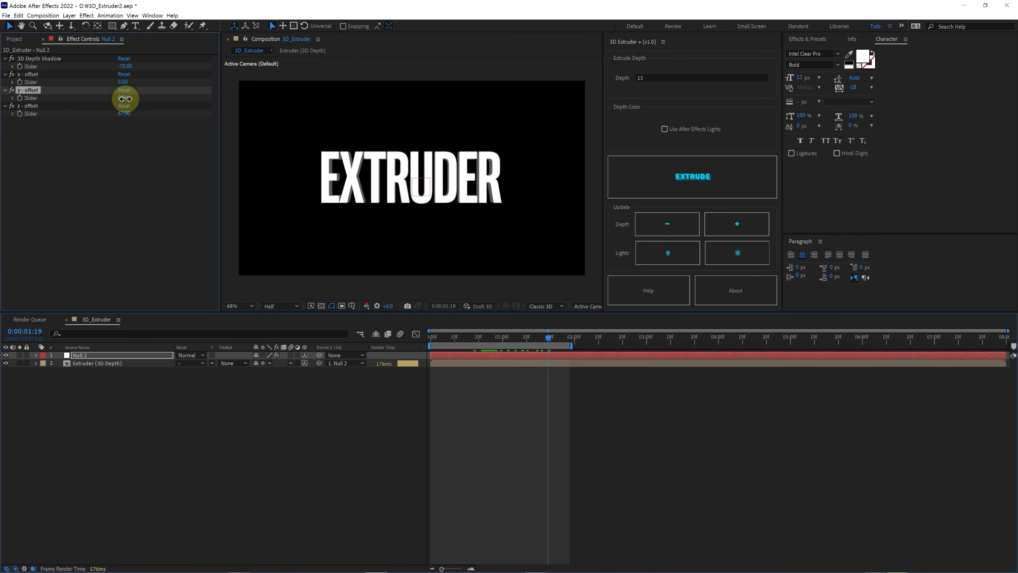
pyautogui.moveTo(127, 98); pyautogui.dragTo(122, 68)
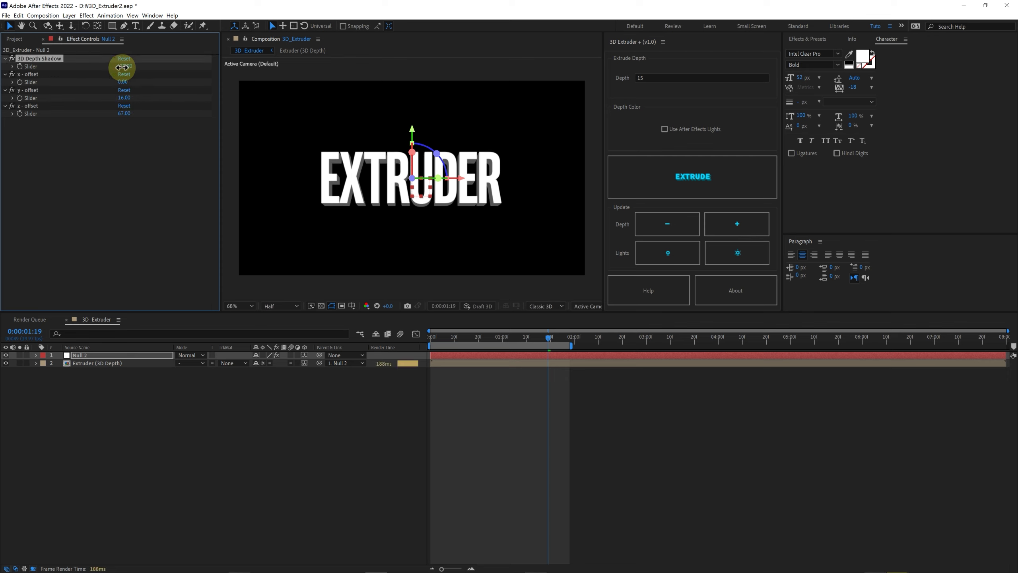
# Deselect Null 2 and preview the EXTRUDER text animation
pyautogui.click(409, 216)
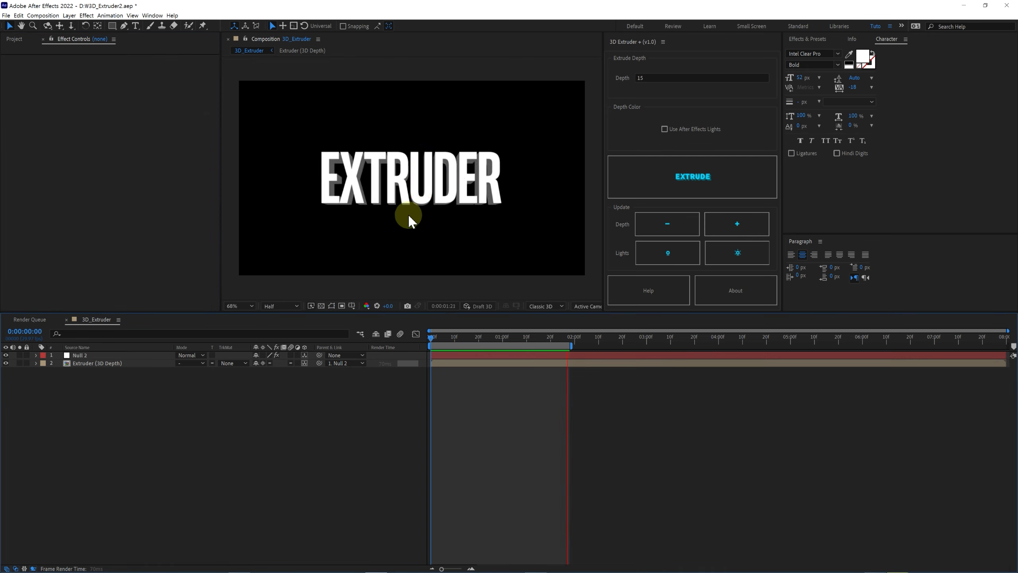
pyautogui.press('space')
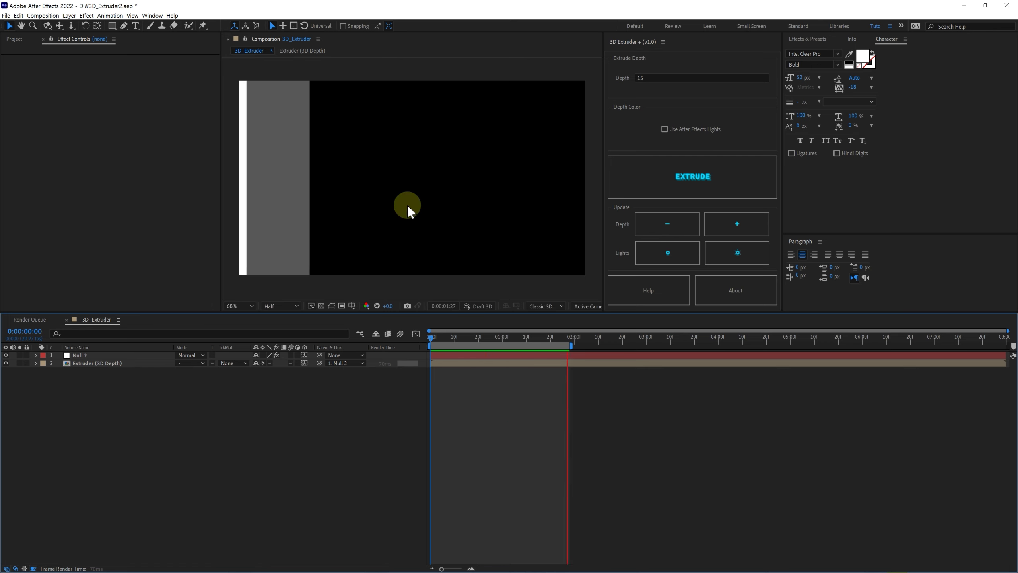
pyautogui.press('space')
# Create Point Light 1 and have the Extruder script position it to shade the text
pyautogui.rightClick(513, 383)
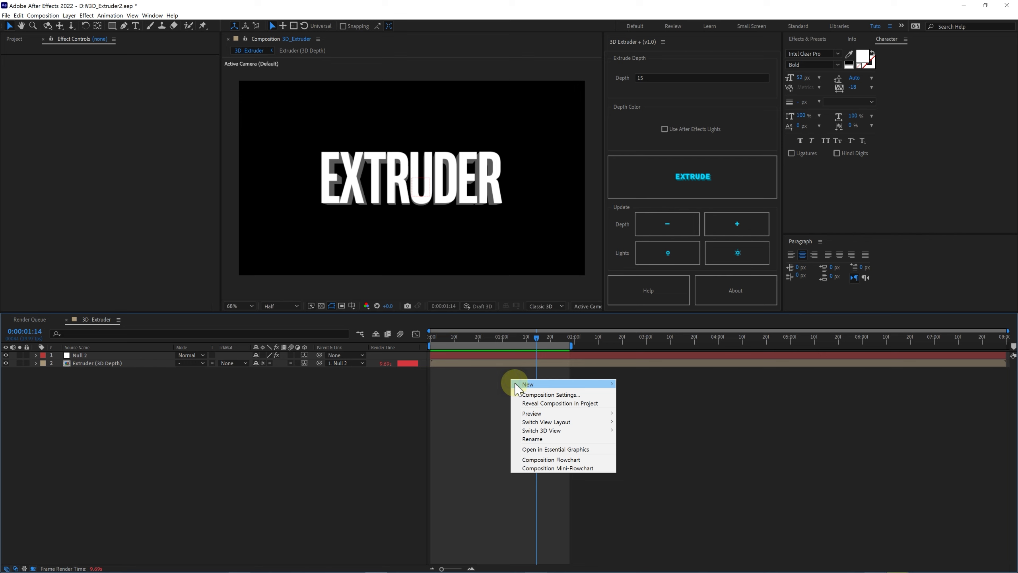
pyautogui.click(638, 412)
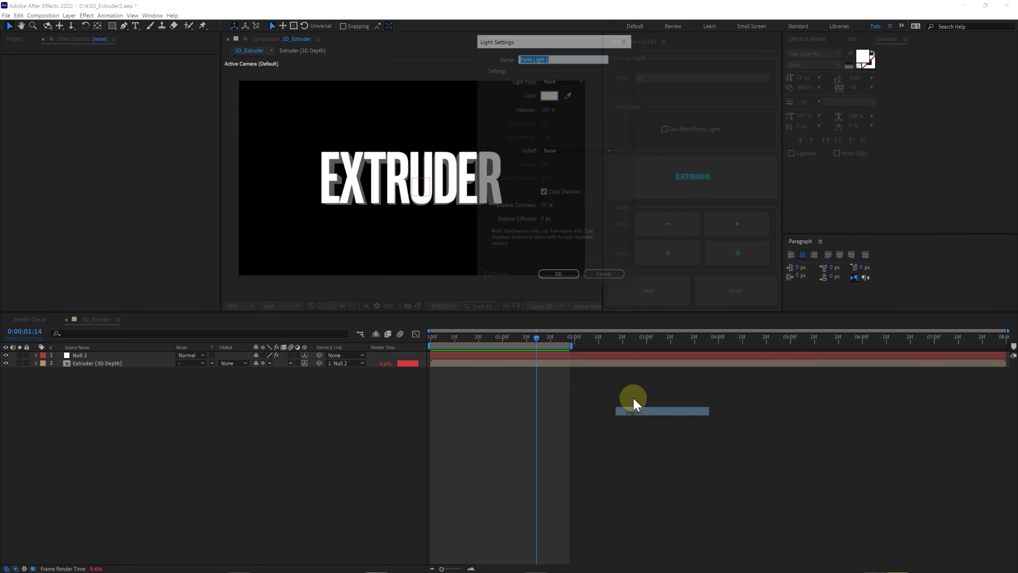
pyautogui.click(558, 277)
pyautogui.click(116, 372)
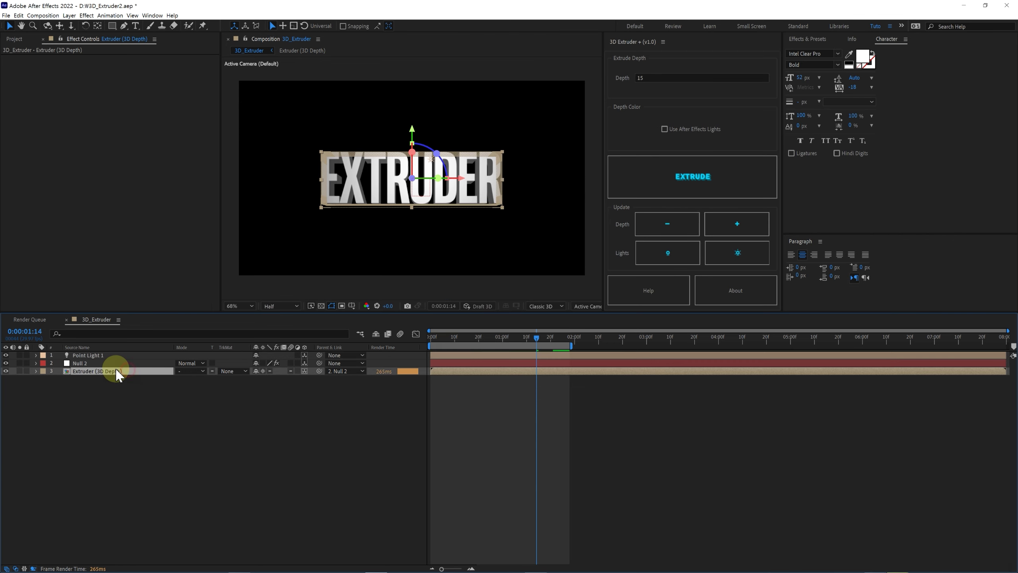
pyautogui.click(735, 254)
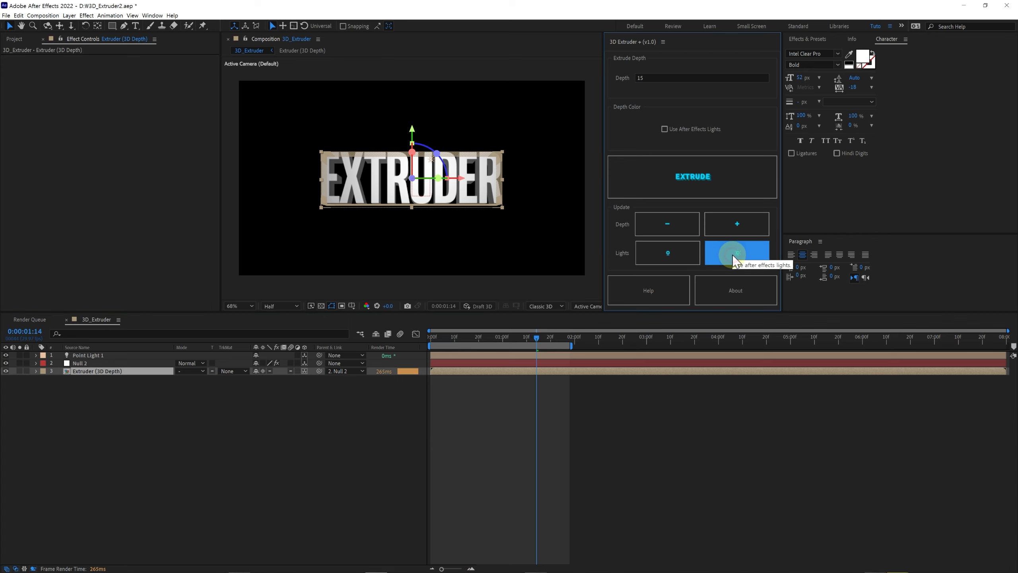